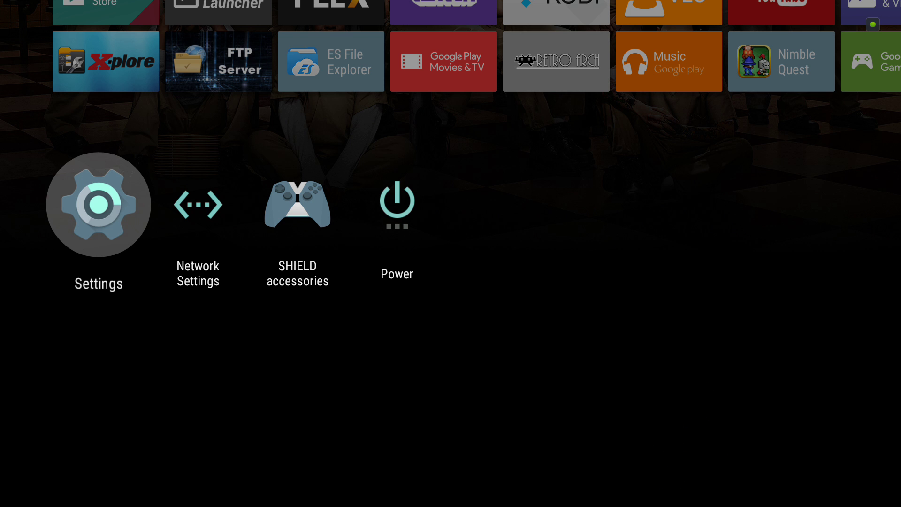
- Launch the X-plore file manager from the Apps section of the home screen
key("Up")
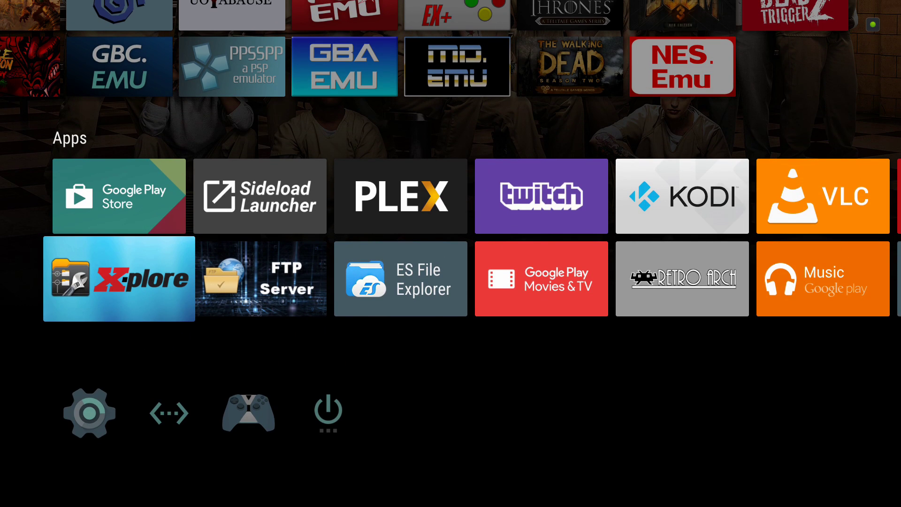
key("Up")
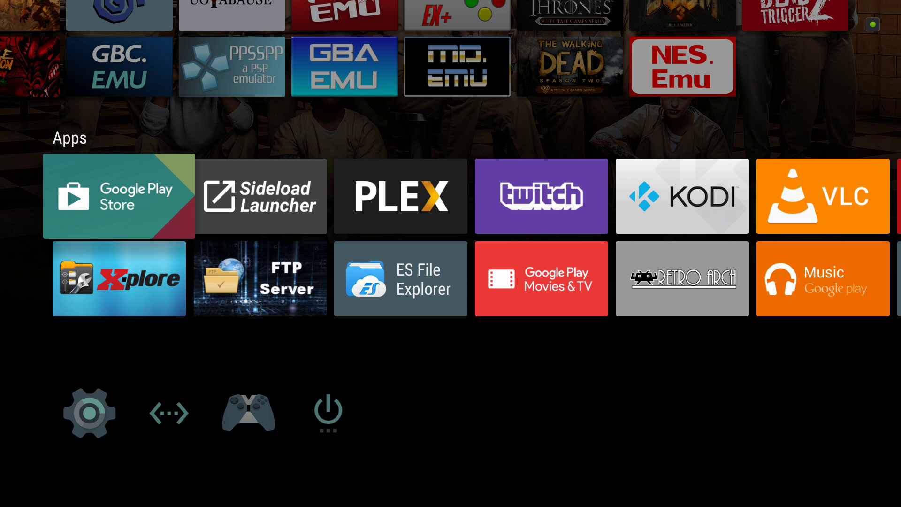
key("Right")
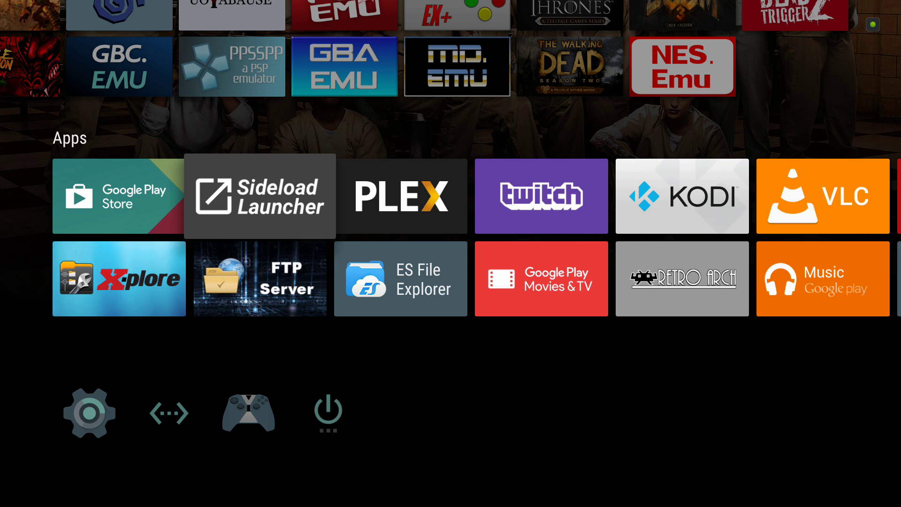
key("Left")
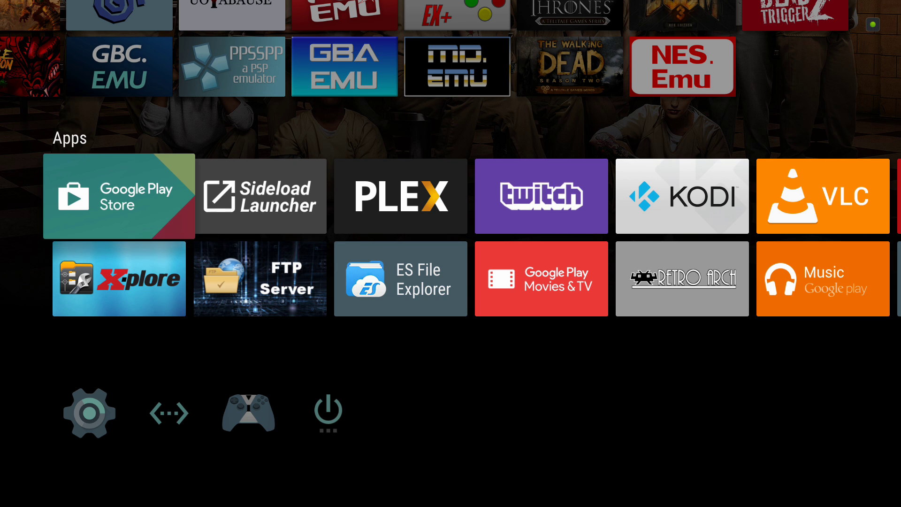
key("Down")
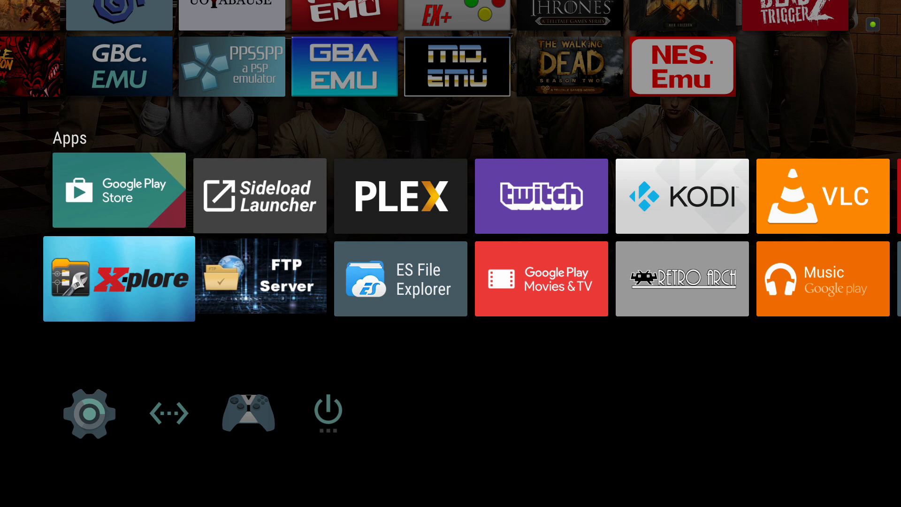
key("Return")
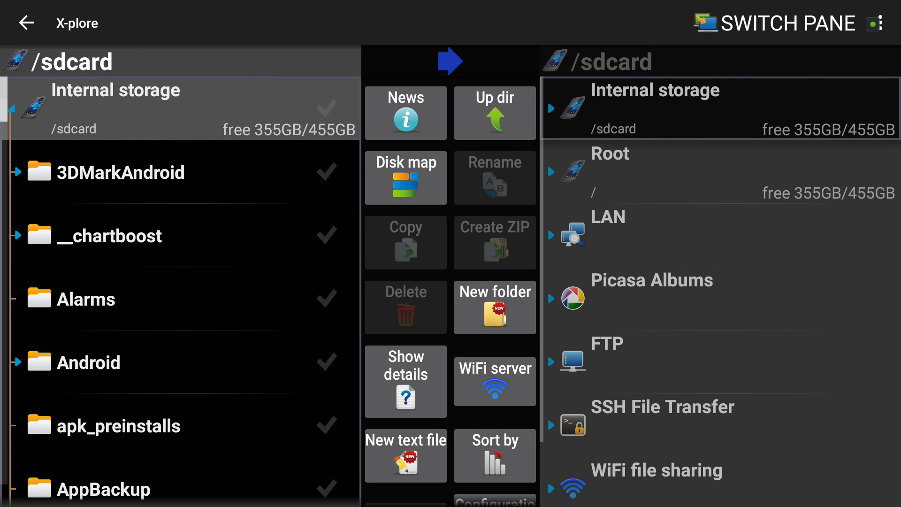
- Switch to the second X-plore pane and expand Internal storage there
key("Down")
key("Down")
key("Right")
key("Down")
key("Up")
key("Up")
key("Up")
key("Return")
- Expand the Download folder under Internal storage in the second pane
key("Down")
key("Down")
key("Down")
key("Down")
key("Down")
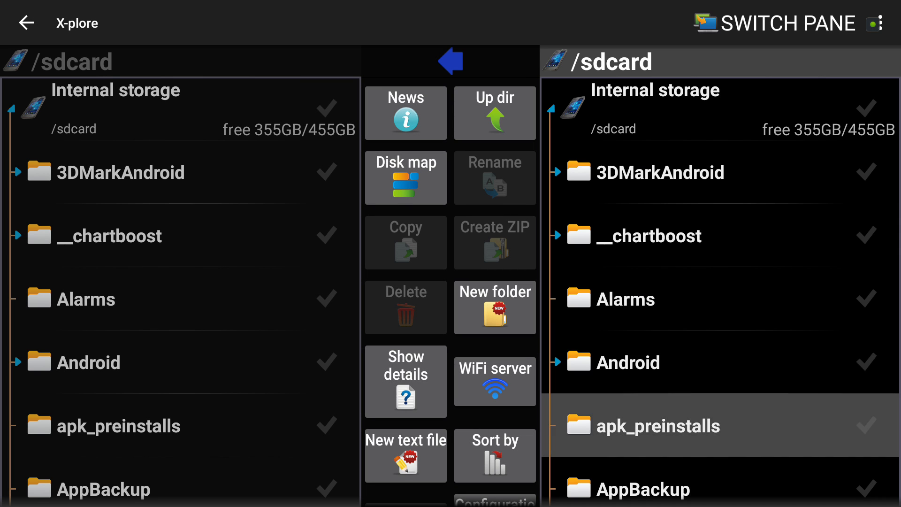
key("Down")
key("Down")
key("Down")
key("Down")
key("Down")
key("Down")
key("Down")
key("Down")
key("Down")
key("Down")
key("Down")
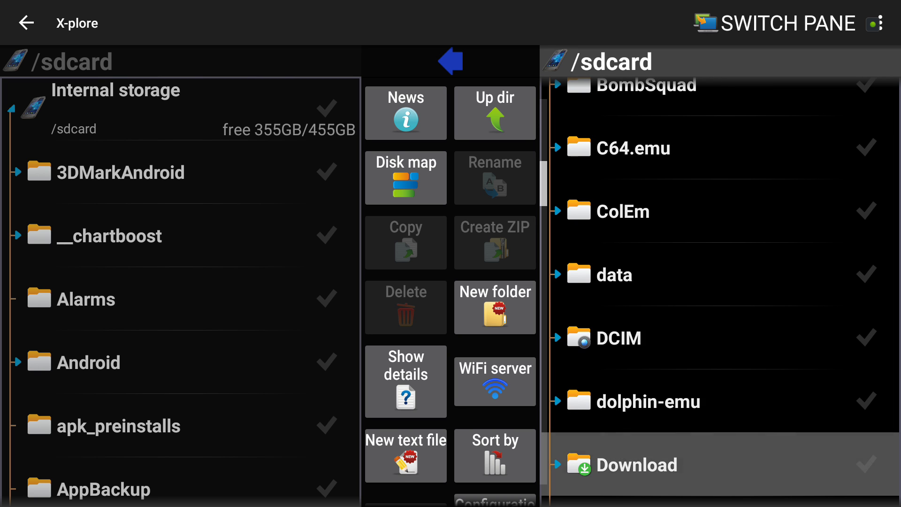
key("Up")
key("Return")
- Install Fast Launcher from FastLauncher.apk in the Download folder and finish without opening the app
key("Down")
key("Down")
key("Down")
key("Down")
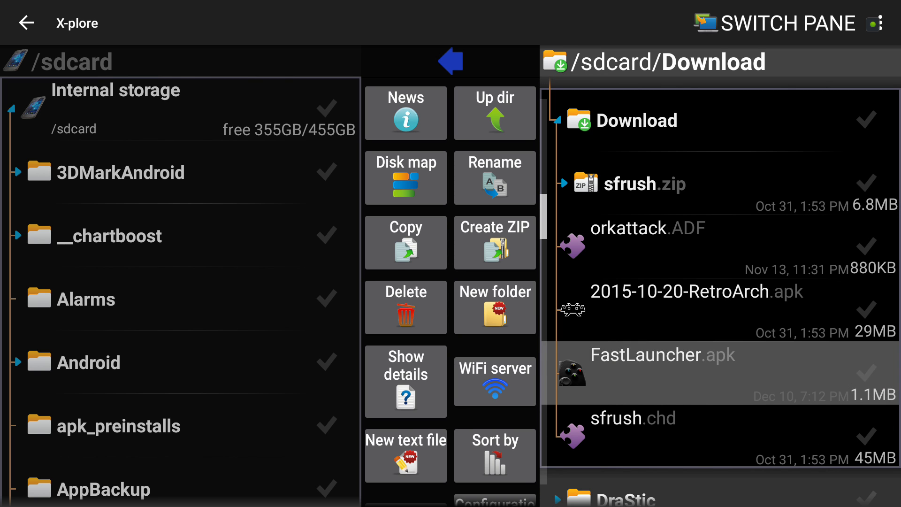
key("Return")
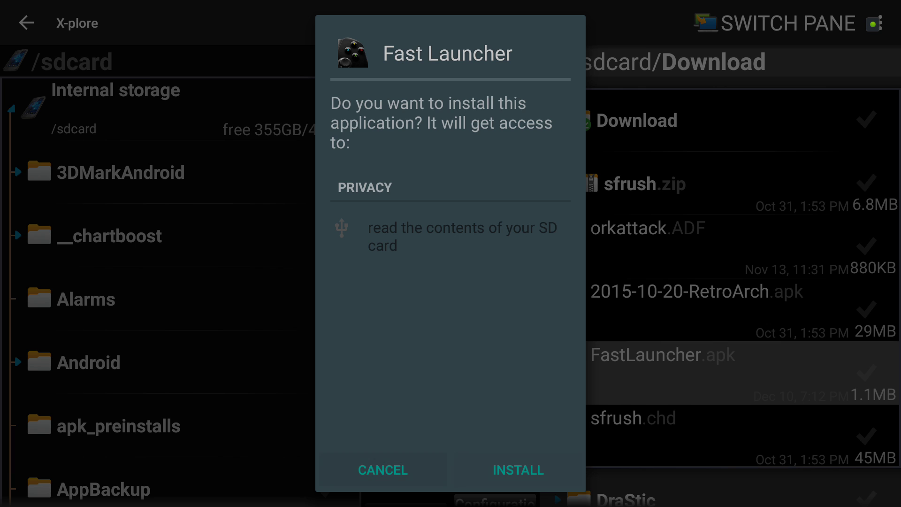
key("Return")
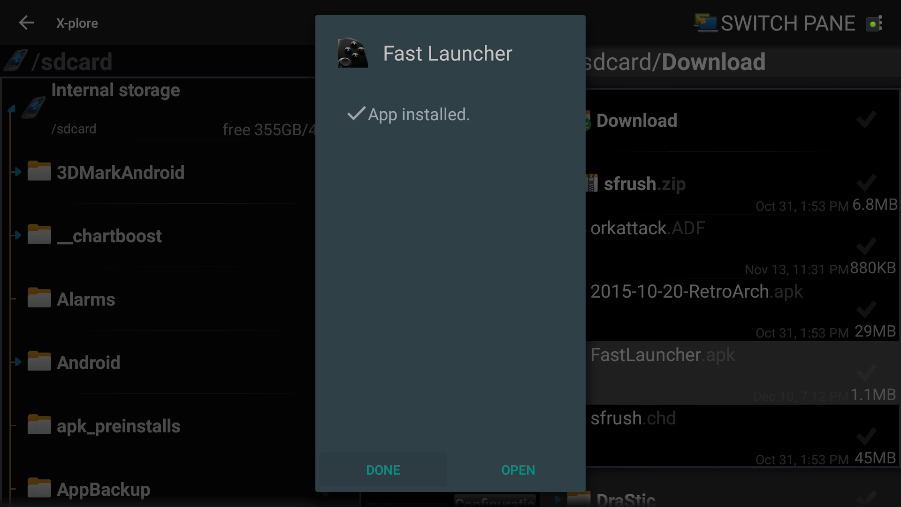
key("Return")
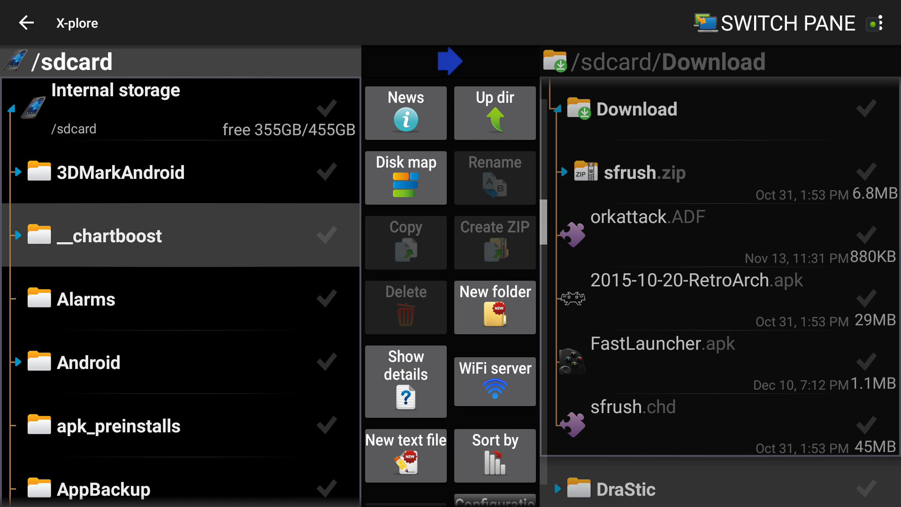
key("Left")
key("Return")
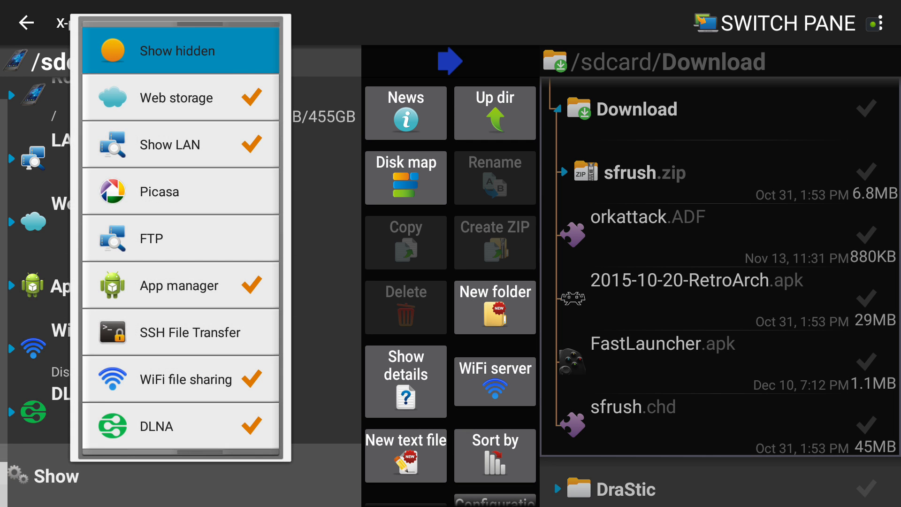
key("Escape")
key("Left")
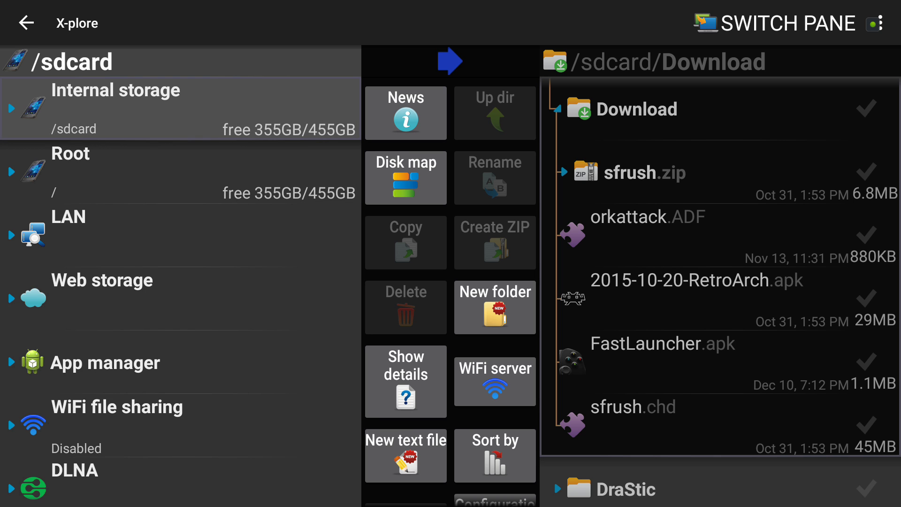
- Start a new text file directly in Internal storage (/sdcard) in the first pane
key("Right")
key("Menu")
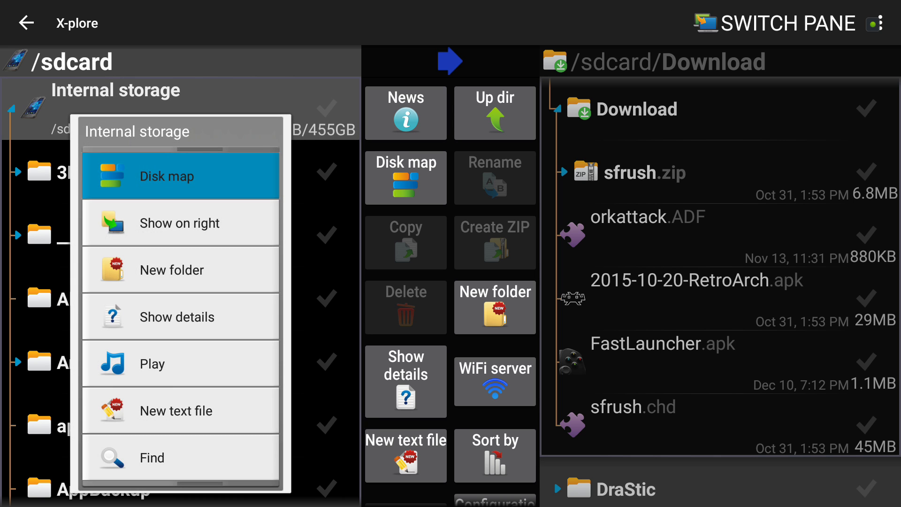
key("Down")
key("Down")
key("Down")
key("Down")
key("Down")
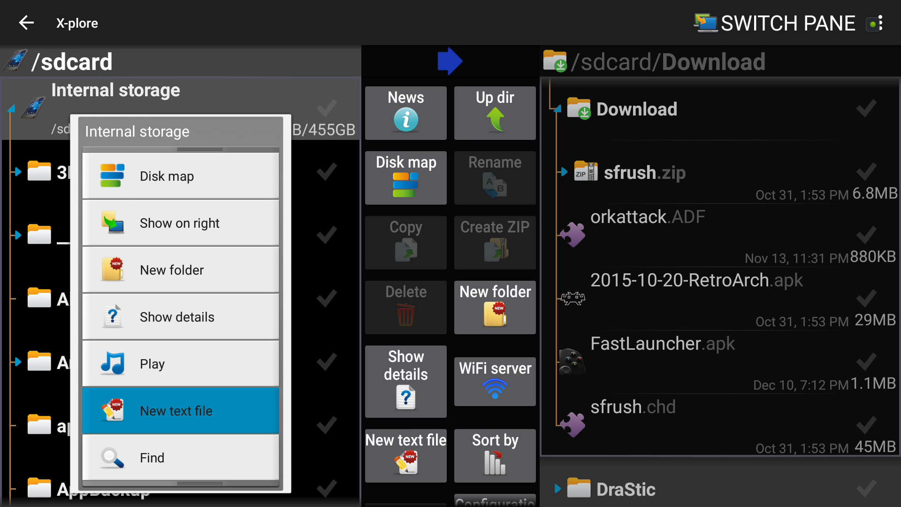
key("Return")
- Name the new text file flsettings.txt and create it for editing
key("Down")
key("Left")
type("f")
key("Right")
key("Right")
key("Right")
key("Right")
key("Right")
key("Right")
key("Right")
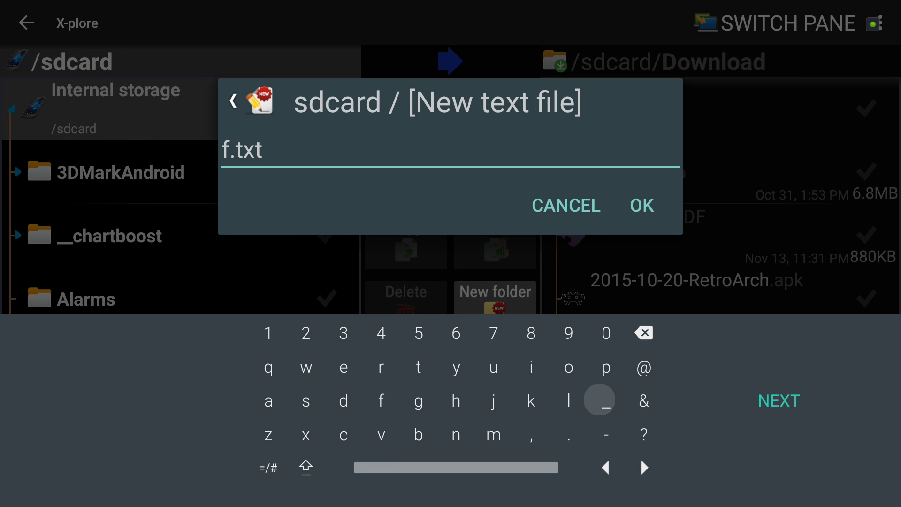
key("Left")
type("l")
key("Left")
key("Left")
key("Left")
key("Left")
key("Left")
key("Left")
key("Left")
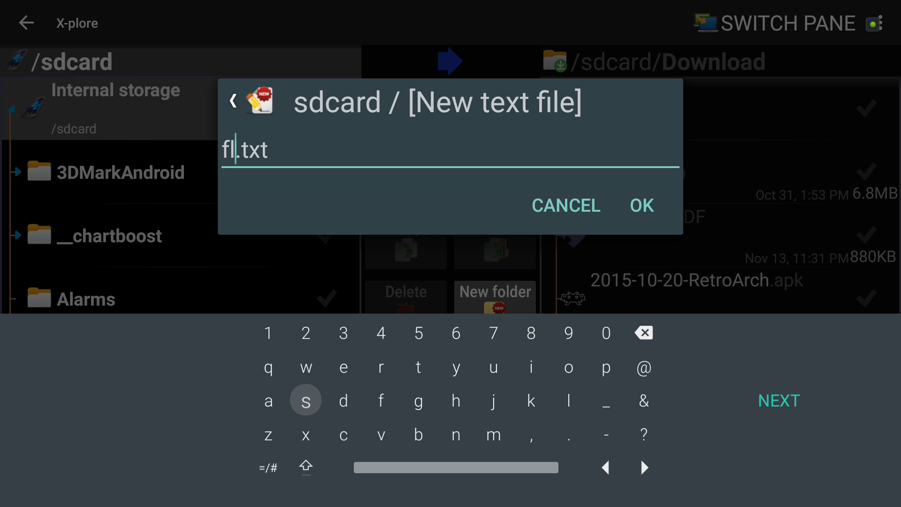
type("s")
key("Up")
key("Right")
type("e")
key("Right")
key("Right")
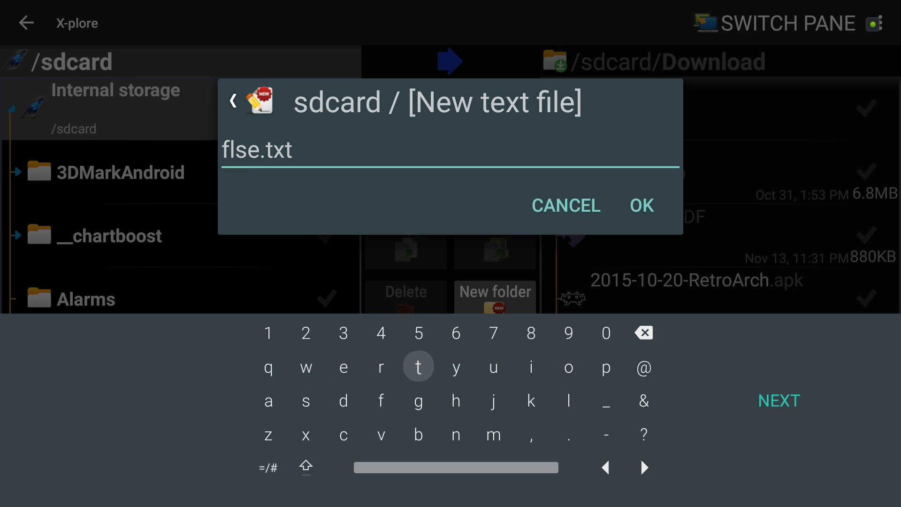
type("tt")
key("Right")
key("Right")
key("Right")
type("i")
key("Down")
key("Down")
key("Left")
key("Left")
key("Left")
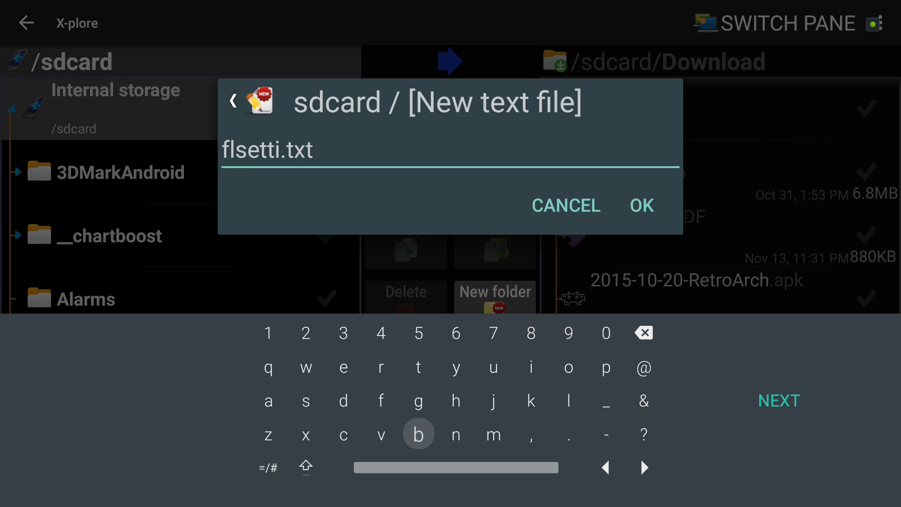
type("b")
key("BackSpace")
key("Right")
type("n")
key("Up")
key("Left")
type("g")
key("Left")
key("Left")
key("Left")
type("s")
key("Right")
key("Right")
key("Right")
key("Right")
key("Right")
key("Right")
key("Right")
key("Right")
key("Right")
key("Right")
key("Right")
key("Return")
key("Down")
key("Right")
key("Return")
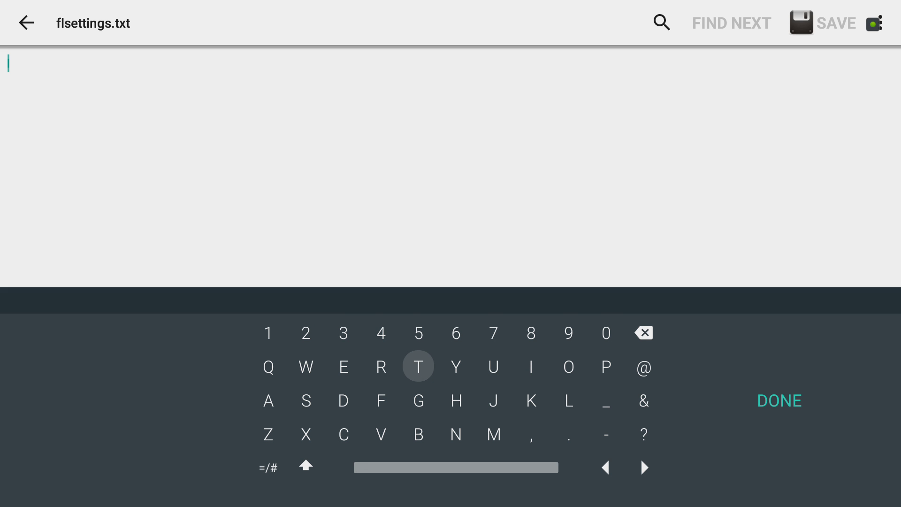
- Begin the first line of flsettings.txt with "com."
key("Down")
key("Down")
key("Left")
key("Left")
key("Return")
key("Right")
key("Right")
key("Right")
key("Right")
key("Up")
key("Up")
key("Right")
key("Right")
key("Return")
key("Down")
key("Down")
key("Left")
key("Left")
key("Return")
key("Right")
key("Right")
key("Right")
key("Left")
key("Return")
- Continue the first line after "com." with "dotemu.", including the closing period
key("Left")
key("Left")
key("Left")
key("Left")
key("Left")
key("Left")
key("Up")
key("Return")
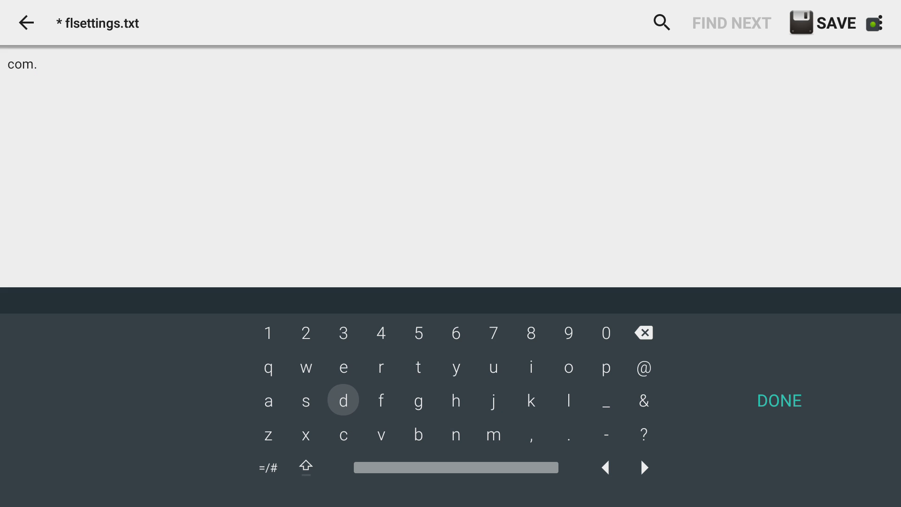
key("Right")
key("Right")
key("Right")
key("Right")
key("Right")
key("Right")
key("Up")
key("Return")
key("Left")
key("Left")
key("Left")
key("Left")
key("Return")
key("Left")
key("Left")
key("Return")
key("Right")
key("Right")
key("Right")
key("Down")
key("Down")
key("Return")
key("Up")
key("Up")
key("Up")
key("Down")
key("Return")
key("Down")
key("Down")
key("Right")
key("Right")
key("Return")
key("Left")
key("Left")
key("Left")
key("Left")
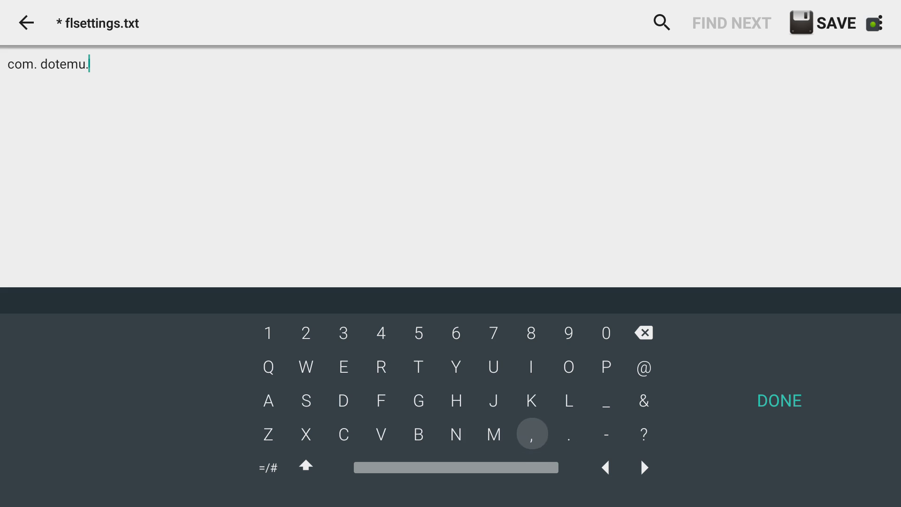
key("Left")
key("Left")
key("Left")
key("Left")
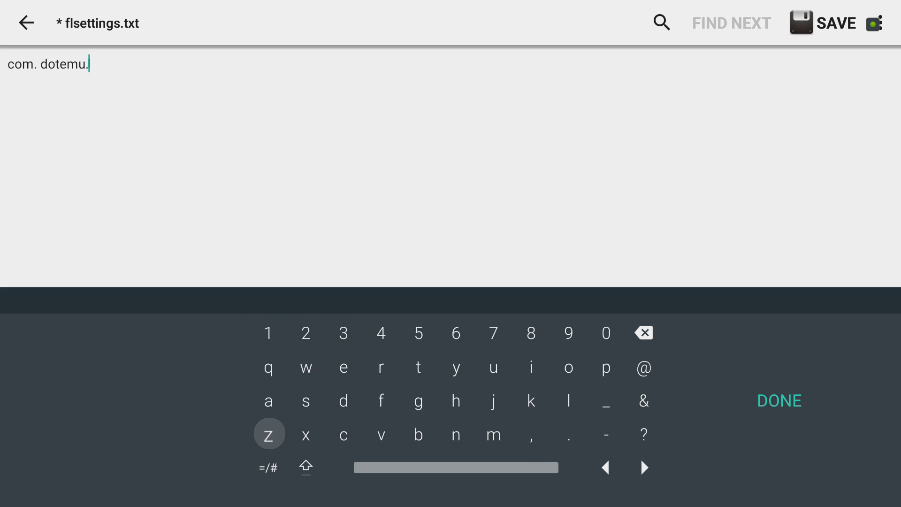
key("Up")
key("Return")
key("Right")
key("Right")
key("Right")
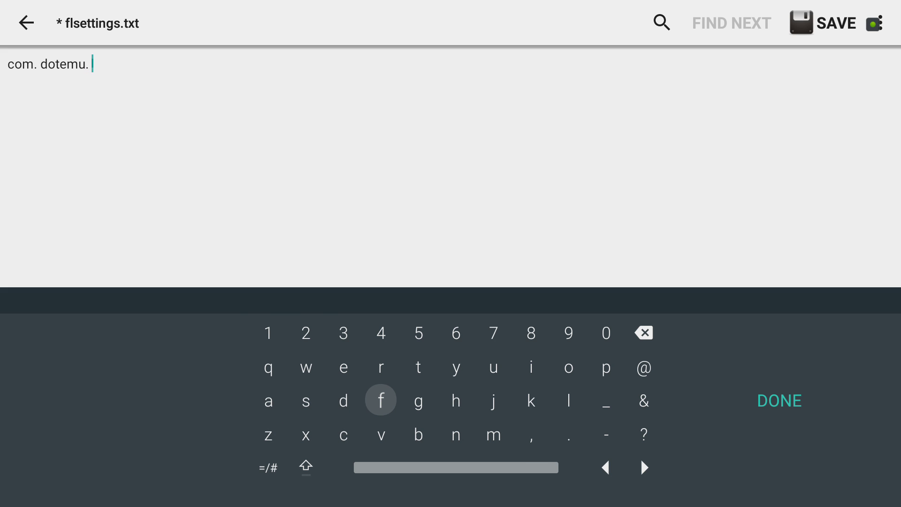
key("Down")
key("Right")
key("Right")
key("Right")
key("Right")
key("Right")
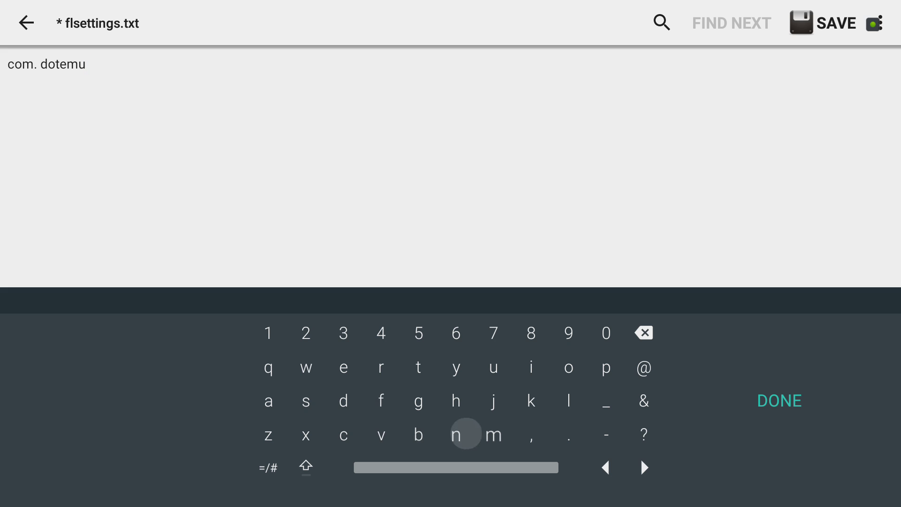
key("Return")
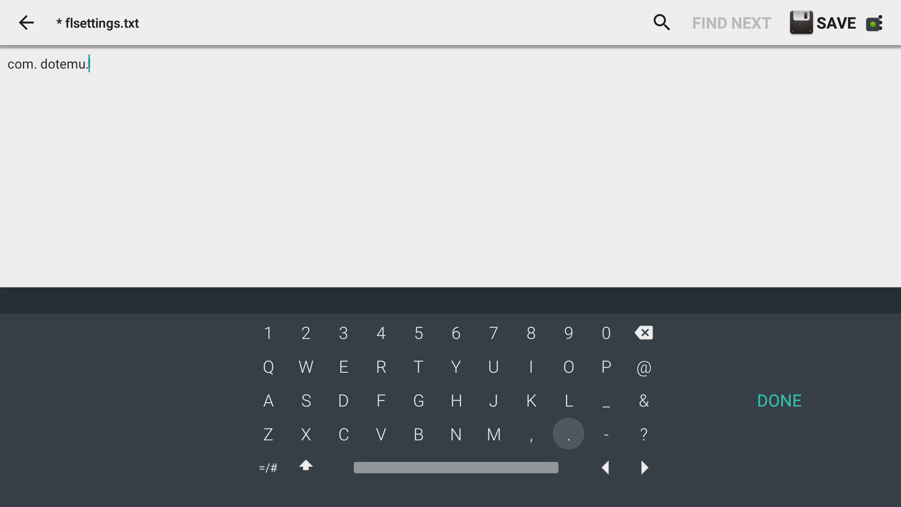
- Switch to lowercase letters and continue the first line after "dotemu." with "another"
key("Down")
key("Left")
key("Return")
key("Up")
key("Up")
key("Right")
key("Down")
key("Up")
key("Left")
key("Left")
key("Return")
key("Right")
key("Right")
key("Right")
key("Right")
key("Right")
key("Down")
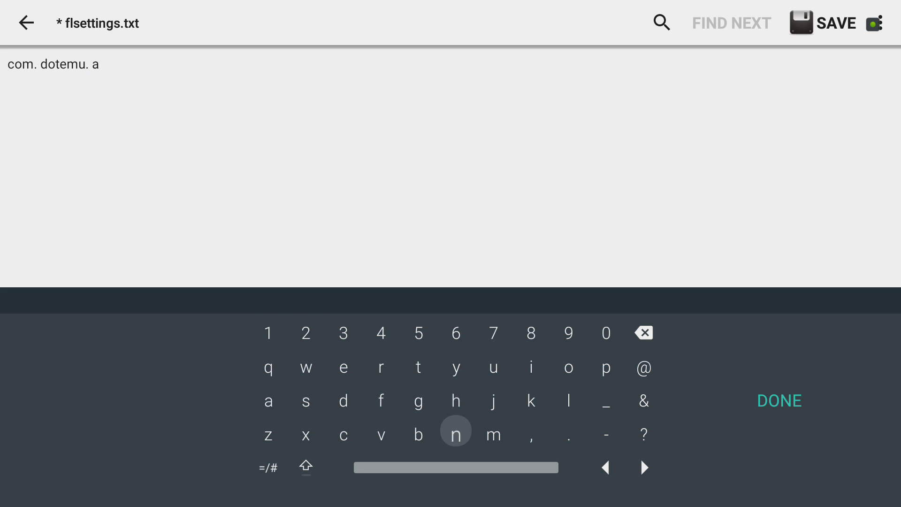
key("Return")
key("Right")
key("Up")
key("Up")
key("Right")
key("Right")
key("Return")
key("Left")
key("Left")
key("Left")
key("Left")
key("Return")
key("Right")
key("Down")
key("Return")
key("Up")
key("Left")
key("Left")
key("Left")
key("Return")
key("Right")
key("Right")
key("Left")
key("Return")
- Complete the package name on the first line by adding "world" directly after "another"
key("Left")
key("Left")
key("Return")
key("Right")
key("Right")
key("Right")
key("Right")
key("Right")
key("Right")
key("Right")
key("Return")
key("Left")
key("Left")
key("Left")
key("Left")
key("Left")
key("Return")
key("Right")
key("Right")
key("Right")
key("Right")
key("Right")
key("Down")
key("Return")
key("Left")
key("Left")
key("Left")
key("Left")
key("Left")
key("Left")
key("Left")
key("Right")
key("Return")
- Move the text cursor back to just before "anotherworld" and delete the space after "dotemu."
key("Down")
key("Down")
key("Right")
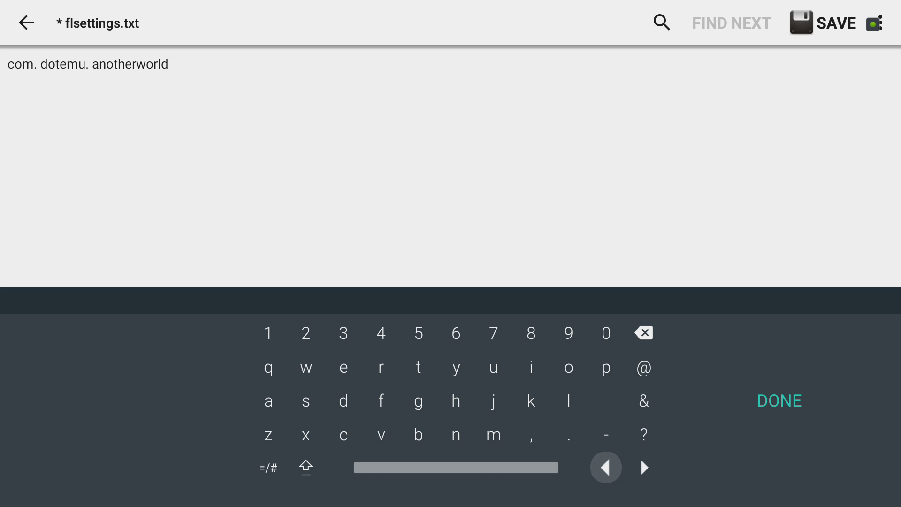
key("Left")
key("Right")
key("Return")
key("Return")
key("Return")
key("Return")
key("Return")
key("Return")
key("Return")
key("Return")
key("Return")
key("Return")
key("Return")
key("Return")
key("BackSpace")
- Move the text cursor back to just before "dotemu" and delete the space after "com."
key("Left")
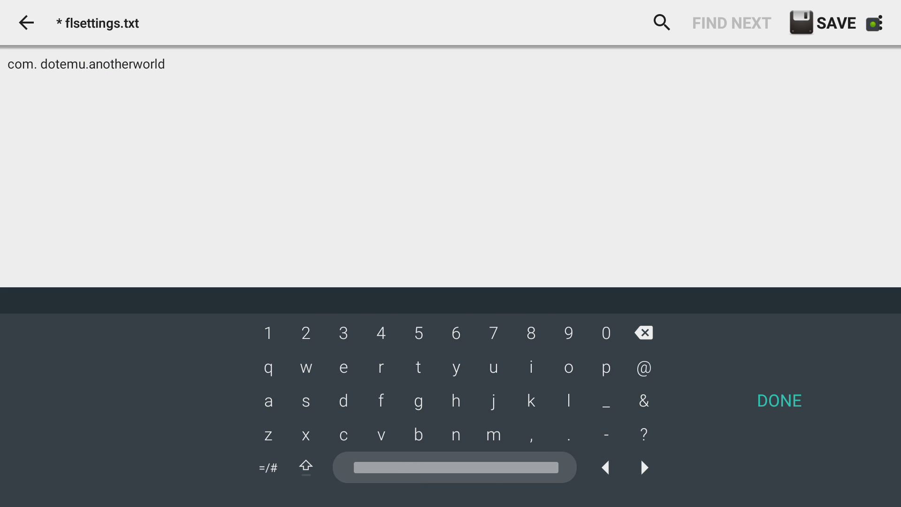
key("Left")
key("Right")
key("Right")
key("Return")
key("Return")
key("Return")
key("Return")
key("Return")
key("Return")
key("Return")
key("BackSpace")
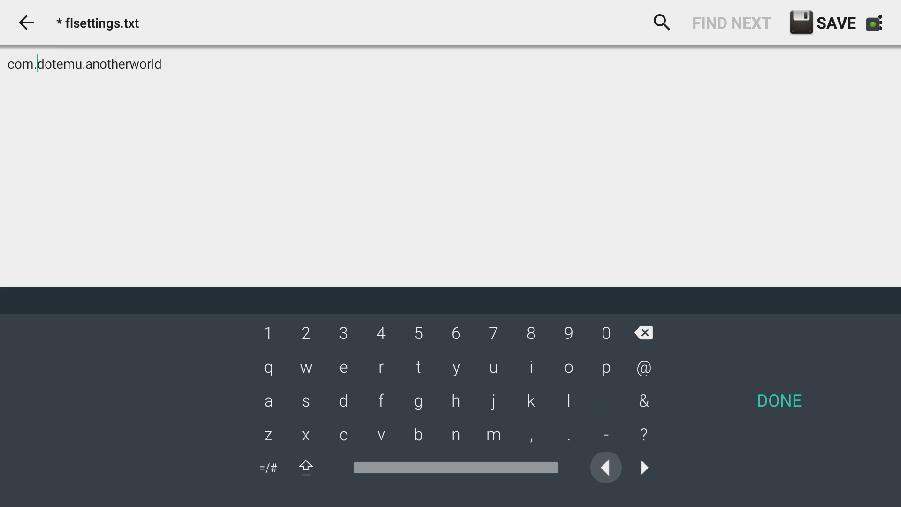
- Return the text cursor to the end of the line, finish text entry and save flsettings.txt
key("Right")
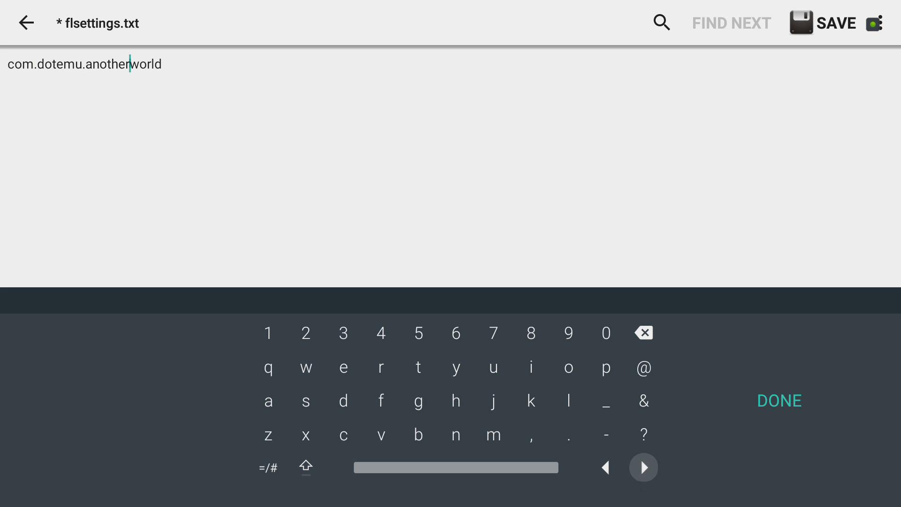
key("Up")
key("Up")
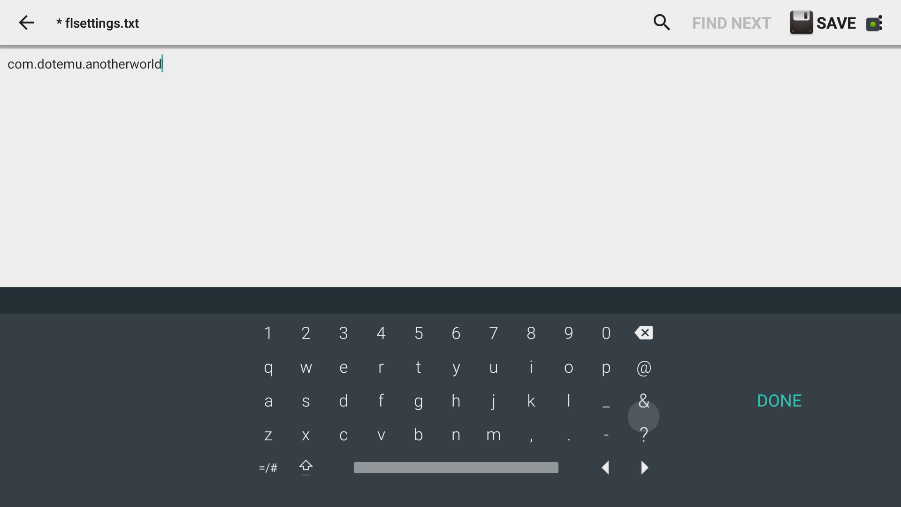
key("Right")
key("Return")
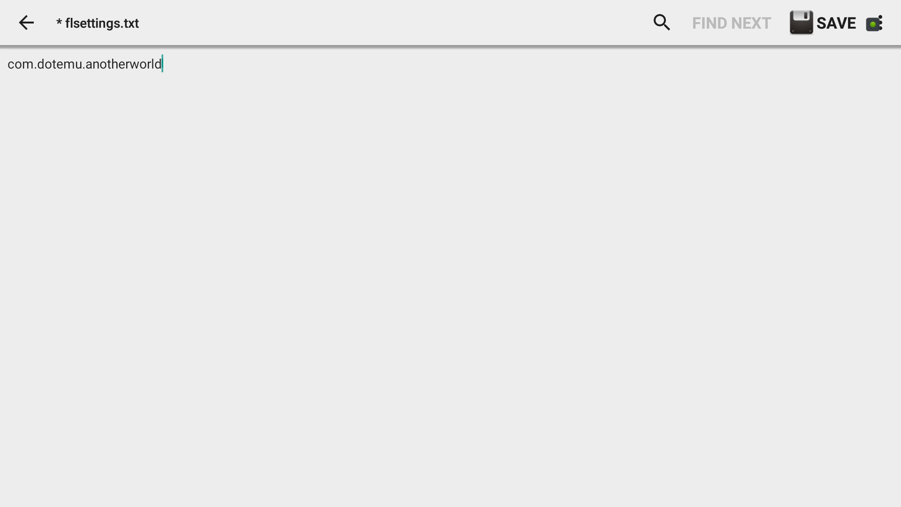
key("Return")
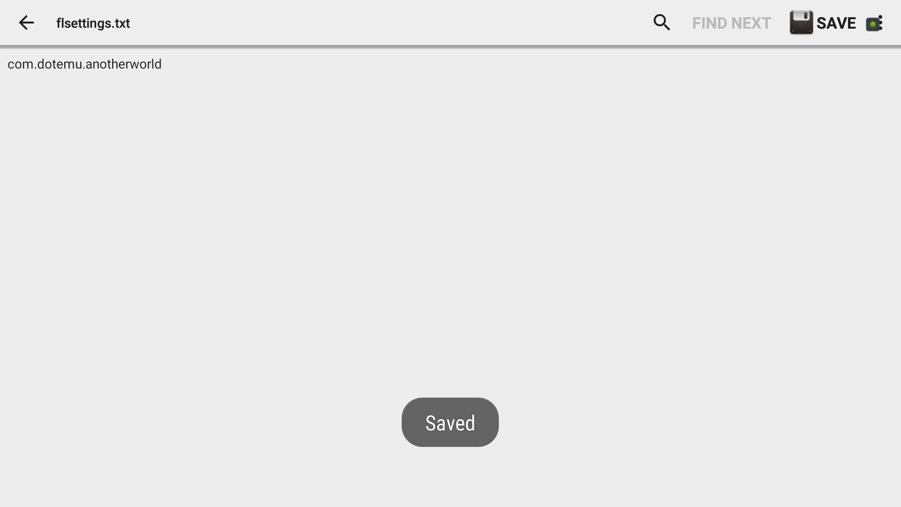
- Close the editor, find flsettings.txt among the Internal storage files, and view its contents to check the package name
key("Escape")
key("Down")
key("Down")
key("Down")
key("Down")
key("Down")
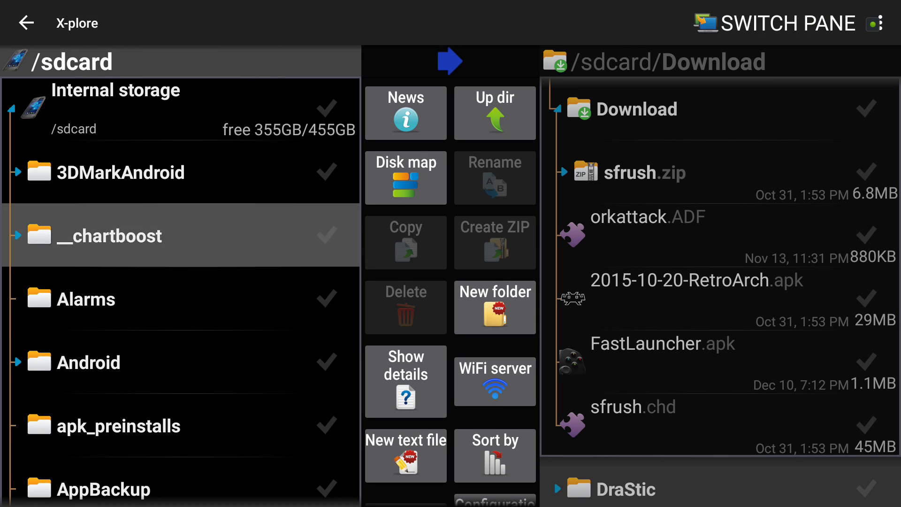
key("Down")
key("Down")
key("Down")
key("Down")
key("Down")
key("Down")
key("Down")
key("Down")
key("Down")
key("Down")
key("Down")
key("Down")
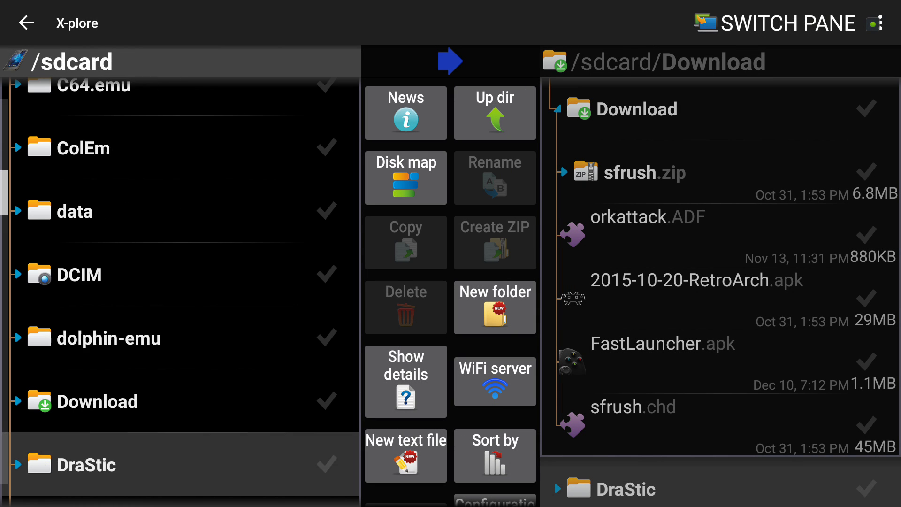
key("Down")
key("Down")
key("Down")
key("Down")
key("Down")
key("Down")
key("Down")
key("Down")
key("Down")
key("Down")
key("Down")
key("Down")
key("Down")
key("Down")
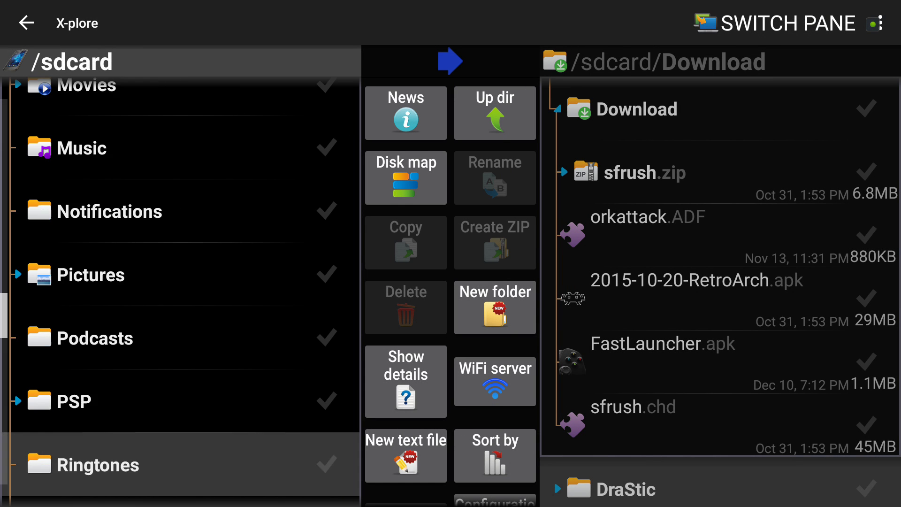
key("Down")
key("Down")
key("Down")
key("Down")
key("Down")
key("Down")
key("Down")
key("Down")
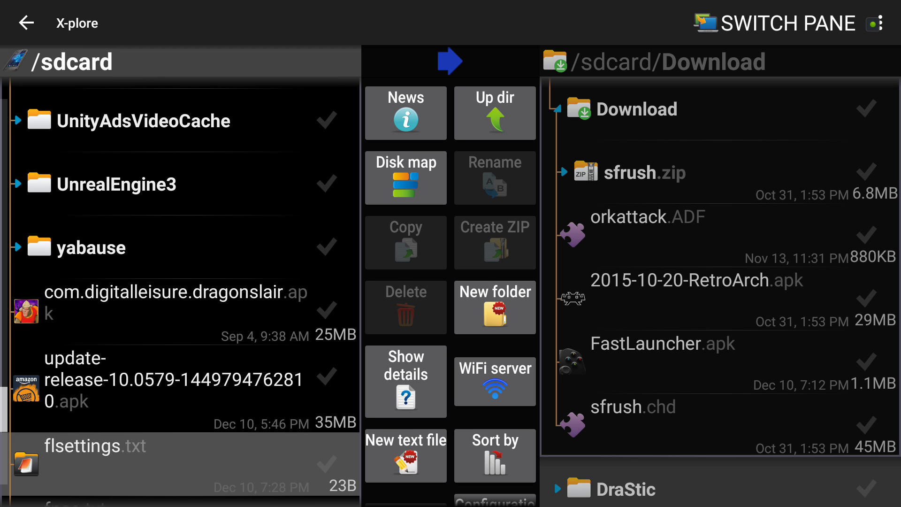
key("Up")
key("Down")
key("Return")
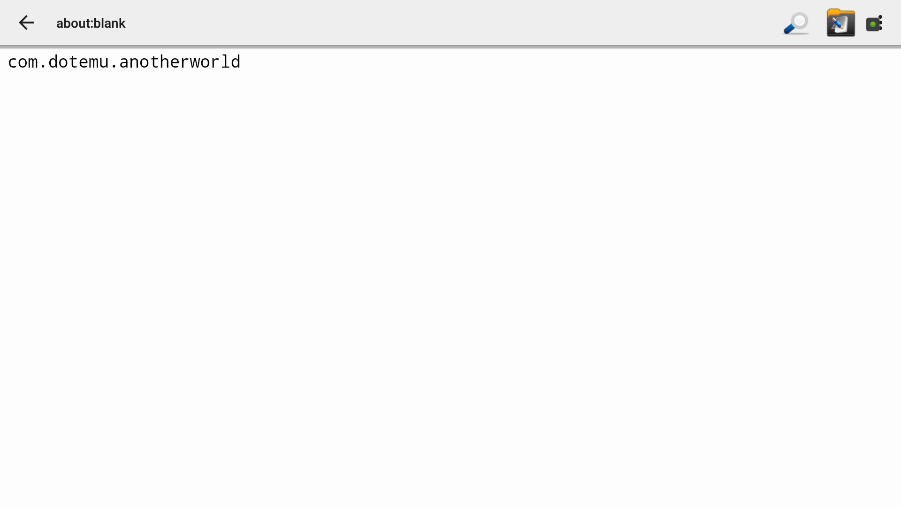
key("Escape")
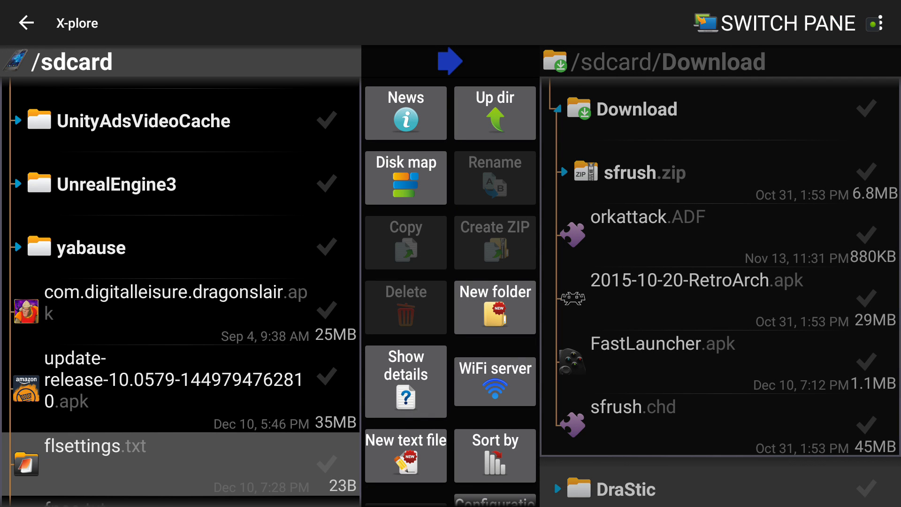
- Leave the file manager and return to the Android TV home screen
key("Down")
key("Up")
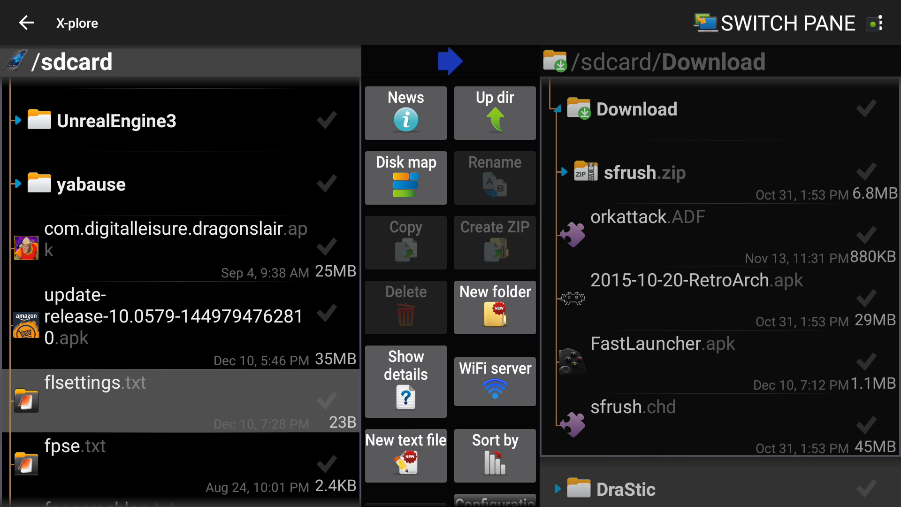
key("Up")
key("Up")
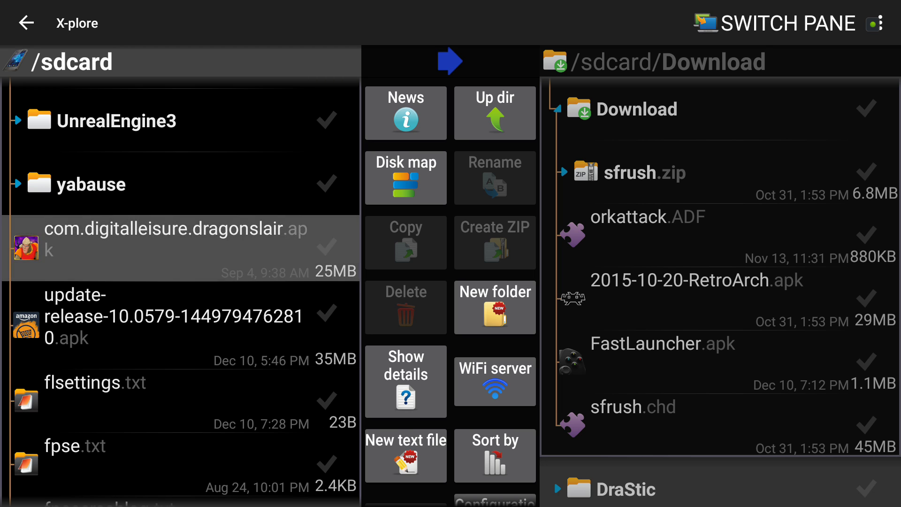
key("Up")
key("Escape")
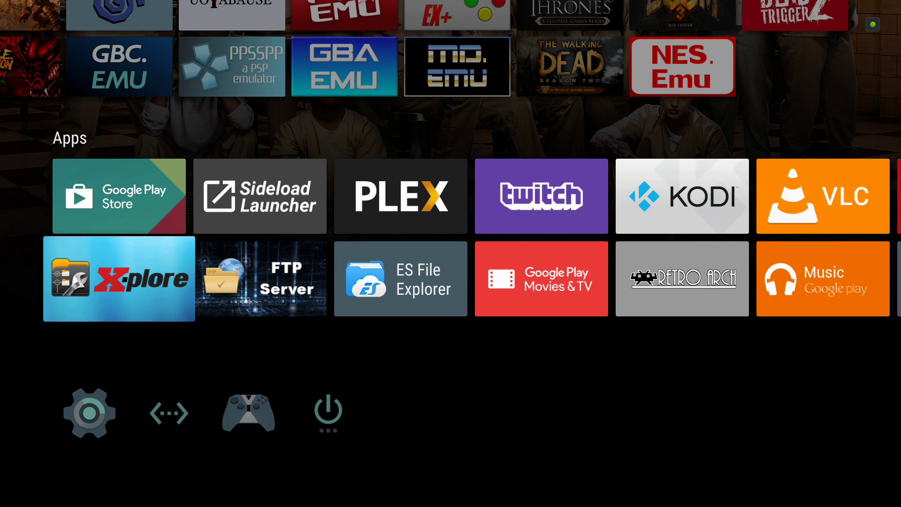
- Go to the Fast Launcher tile at the end of the Games section and pick it up for rearranging
key("Right")
key("Left")
key("Right")
key("Right")
key("Right")
key("Right")
key("Right")
key("Right")
key("Right")
key("Up")
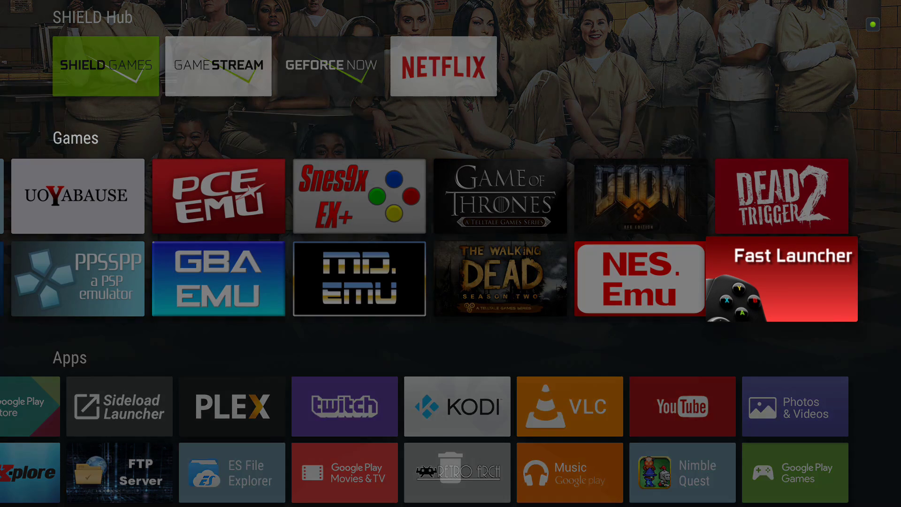
- Move the Fast Launcher tile to the first position in the lower Games row and save the arrangement
key("Left")
key("Left")
key("Left")
key("Left")
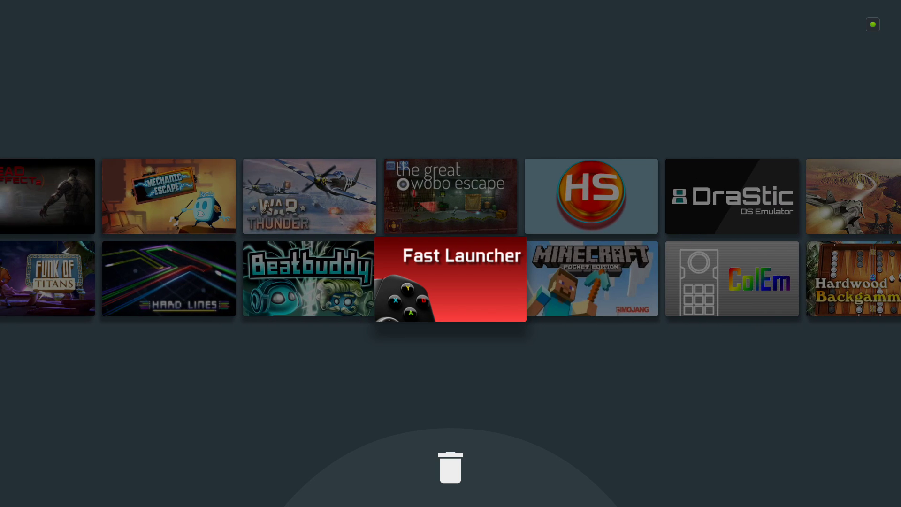
key("Left")
key("Left")
key("Left")
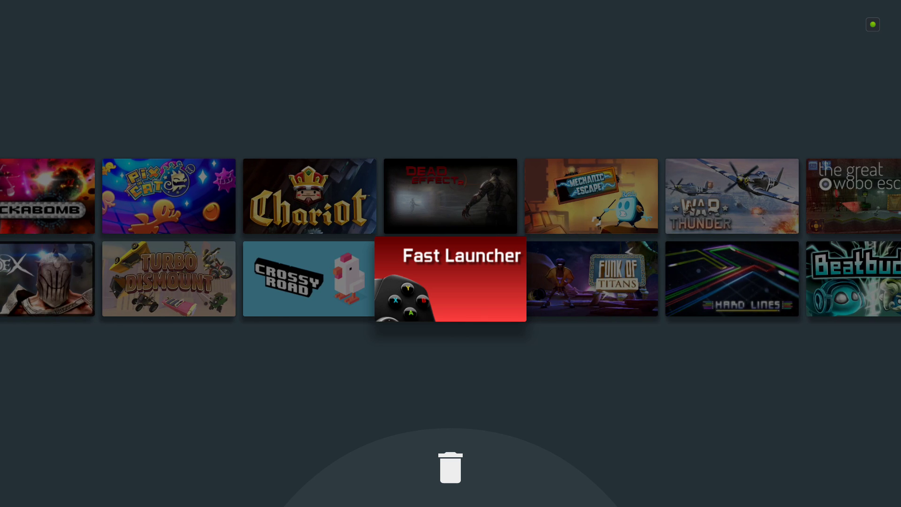
key("Left")
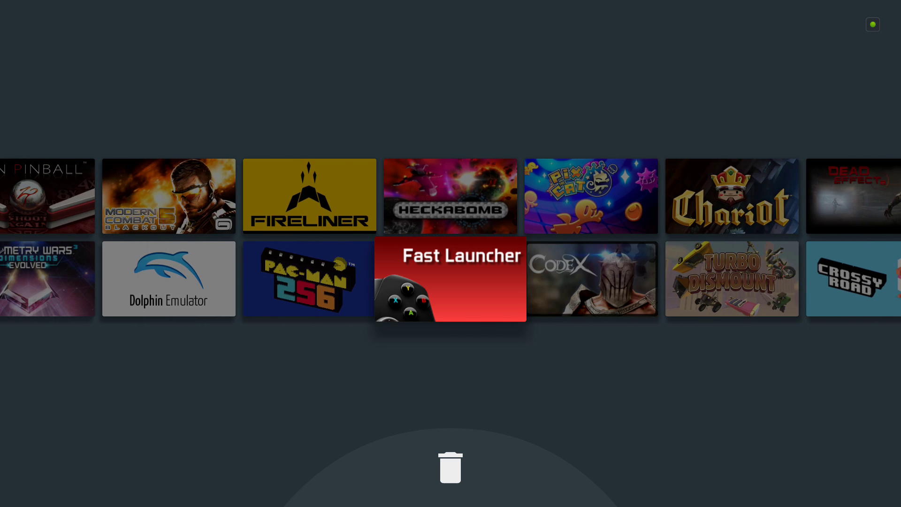
key("Left")
key("Left")
key("Left")
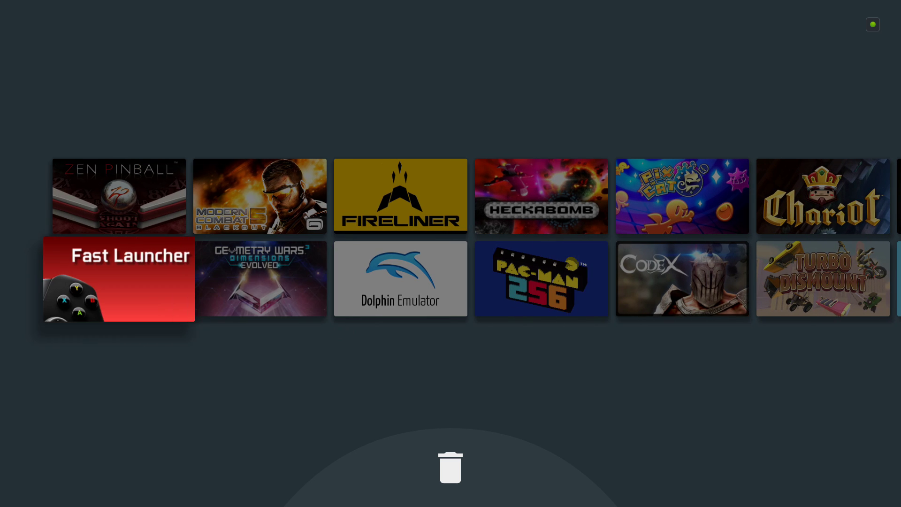
key("Return")
key("Down")
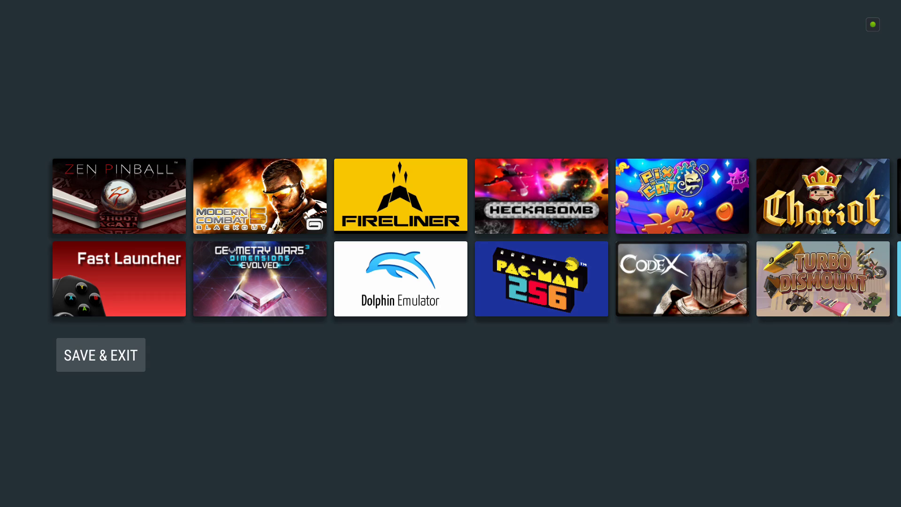
key("Return")
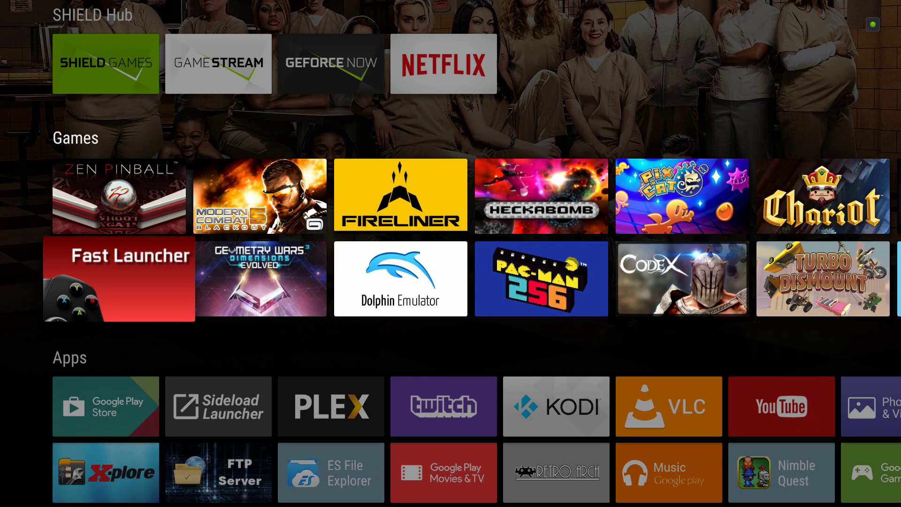
- Open Sideload Launcher from the Apps section and highlight Another World in its app grid
key("Up")
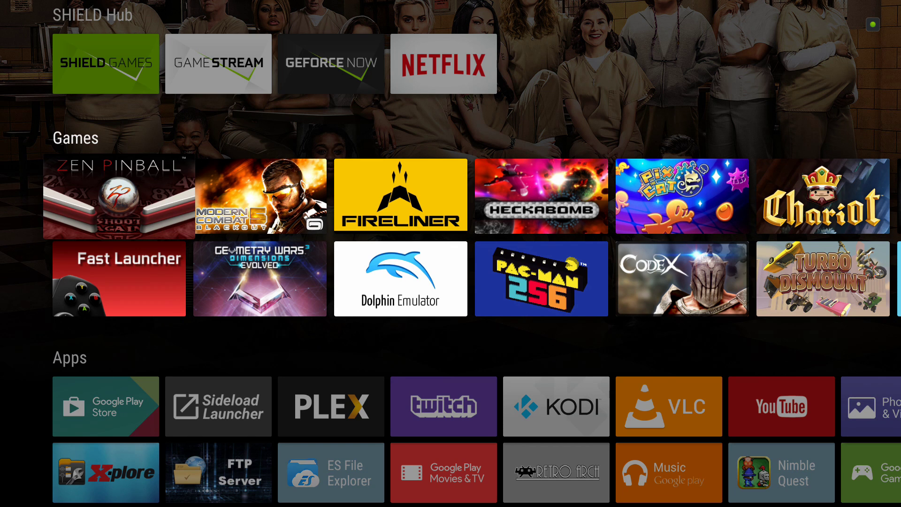
key("Down")
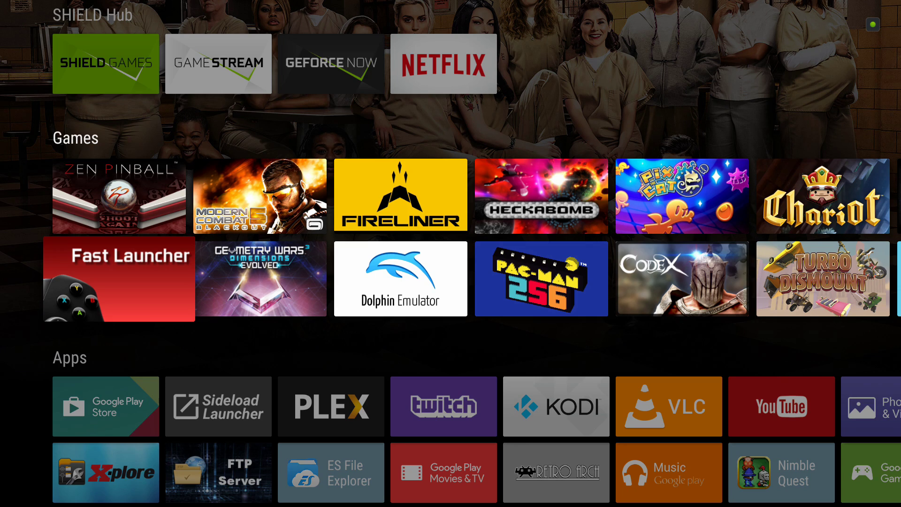
key("Down")
key("Up")
key("Right")
key("Down")
key("Return")
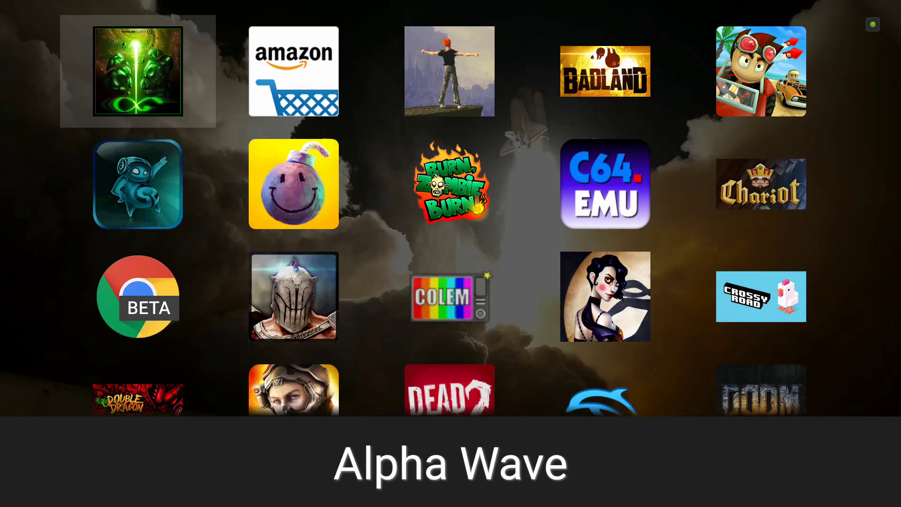
key("Right")
key("Right")
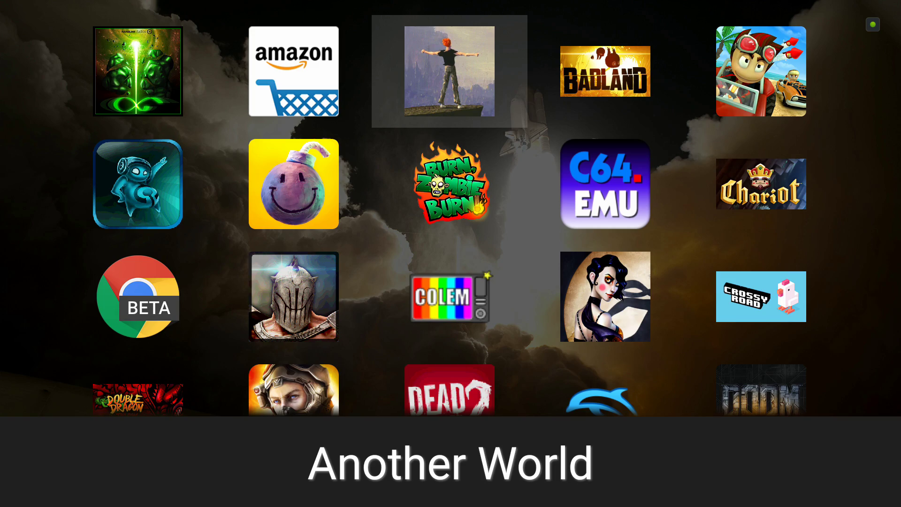
- Browse the Sideload Launcher app grid down to its last entries and return to the home screen
key("Down")
key("Down")
key("Down")
key("Down")
key("Down")
key("Down")
key("Down")
key("Down")
key("Down")
key("Down")
key("Down")
key("Down")
key("Down")
key("Down")
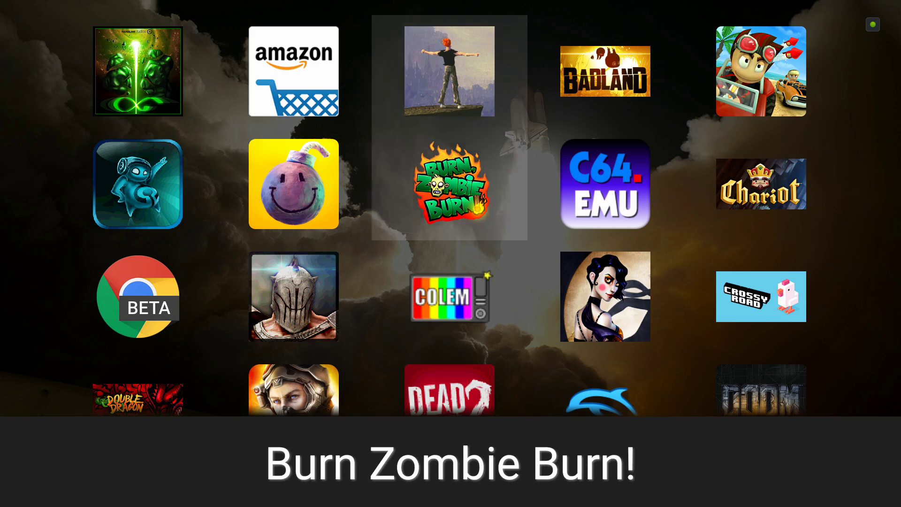
key("Down")
key("Down")
key("Down")
key("Down")
key("Down")
key("Down")
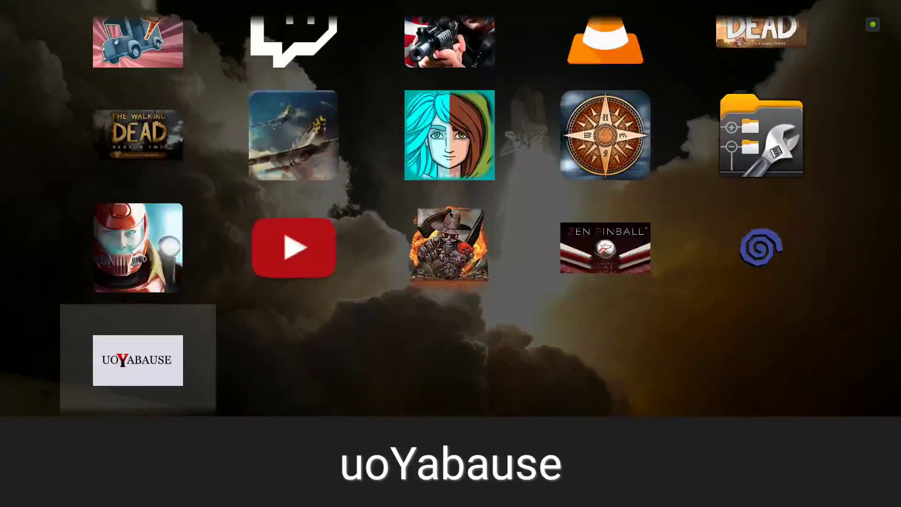
key("Right")
key("Up")
key("Right")
key("Down")
key("Right")
key("Escape")
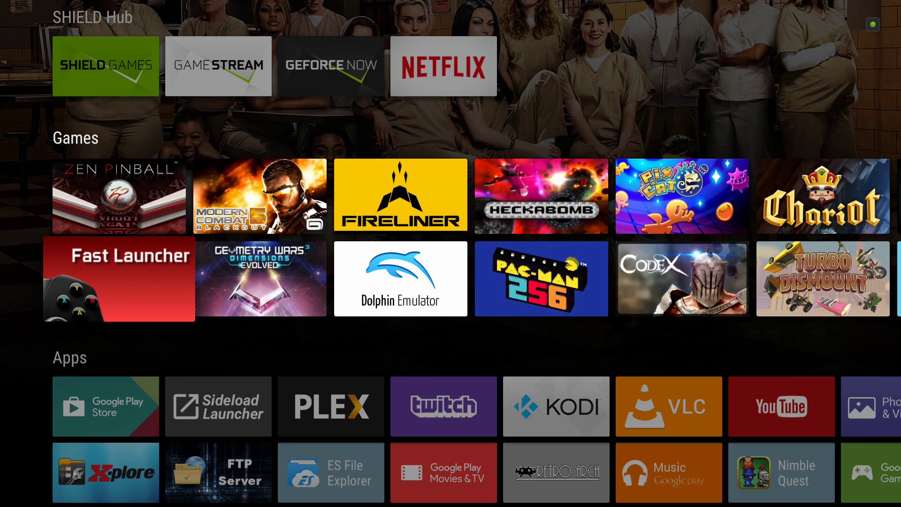
- Launch Another World through the Fast Launcher tile in the Games section
key("Up")
key("Down")
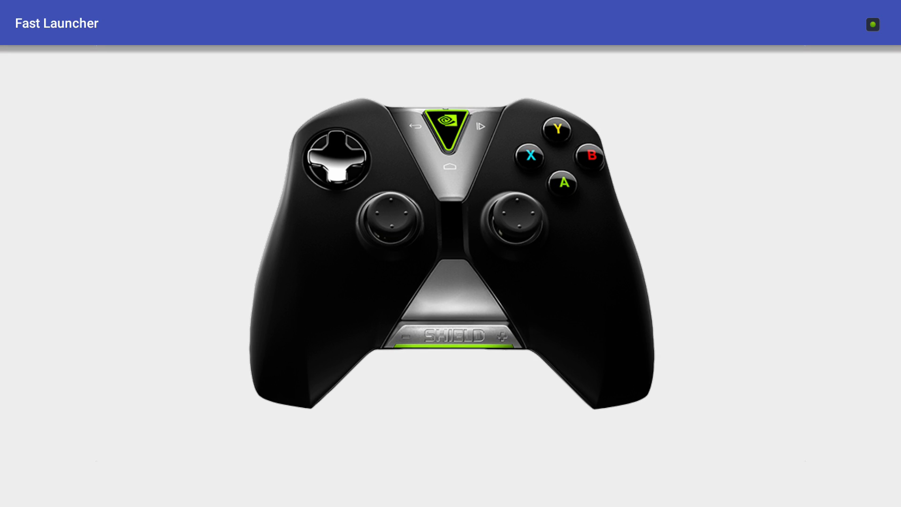
key("Return")
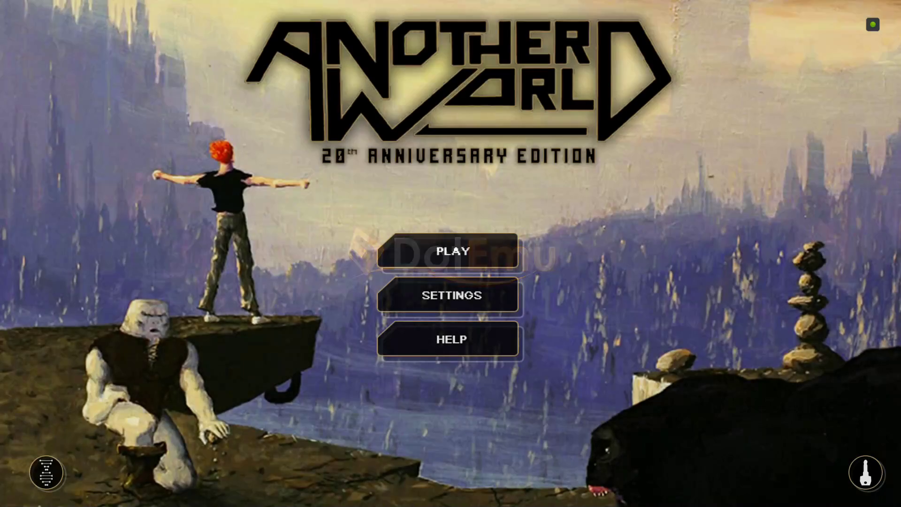
- Return to the home screen, run Fast Launcher again, decline resuming the last game and go back to Another World's main menu
key("Home")
key("Down")
key("Down")
key("Down")
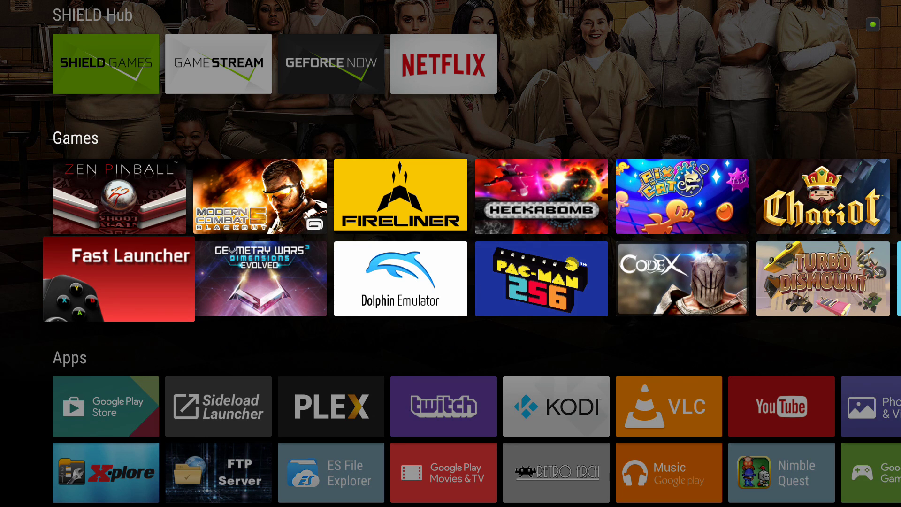
key("Return")
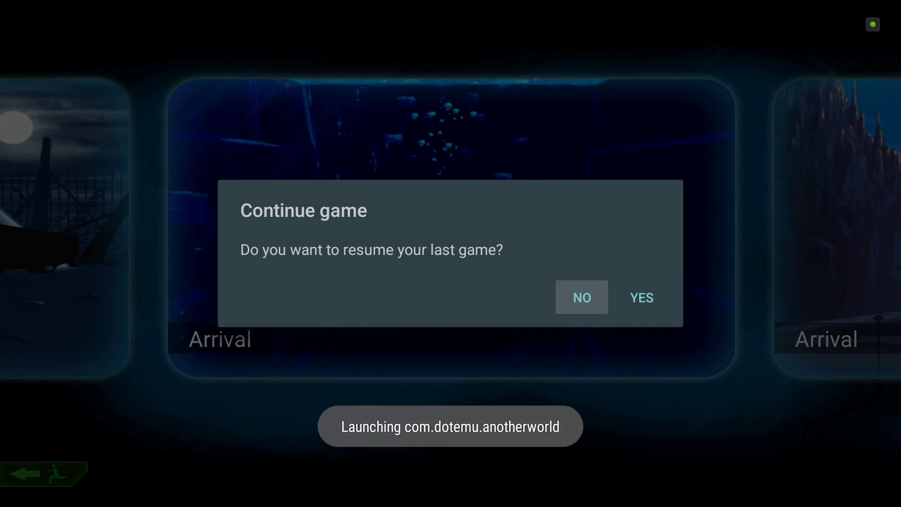
key("Return")
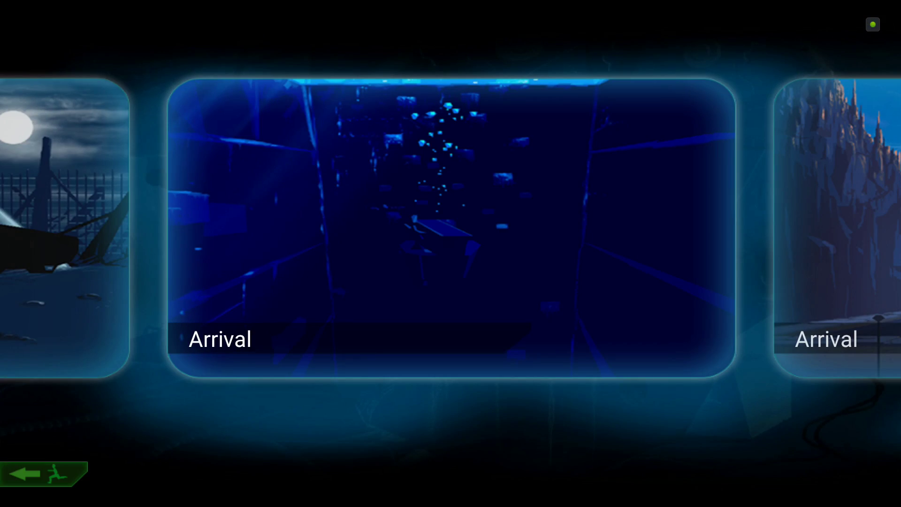
key("Escape")
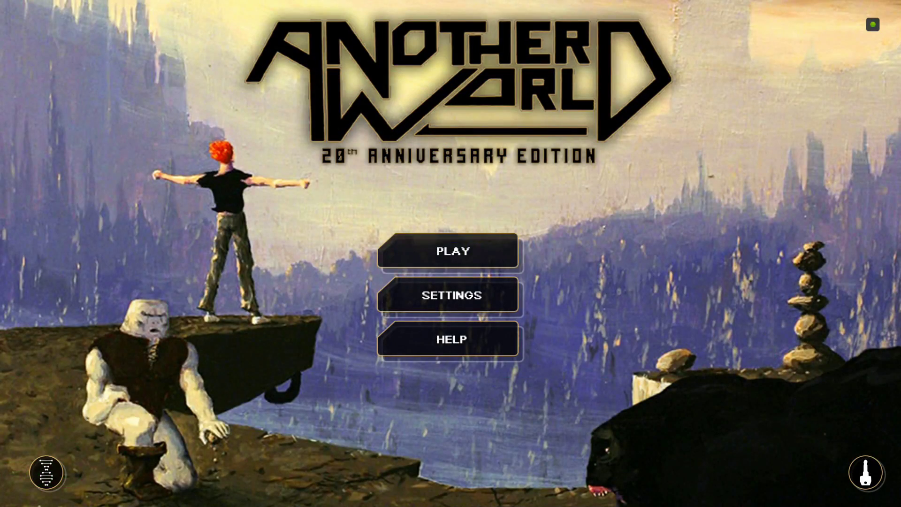
- Relaunch Another World through Fast Launcher once more to reach its main menu
key("Down")
key("Down")
key("Down")
key("Up")
key("Down")
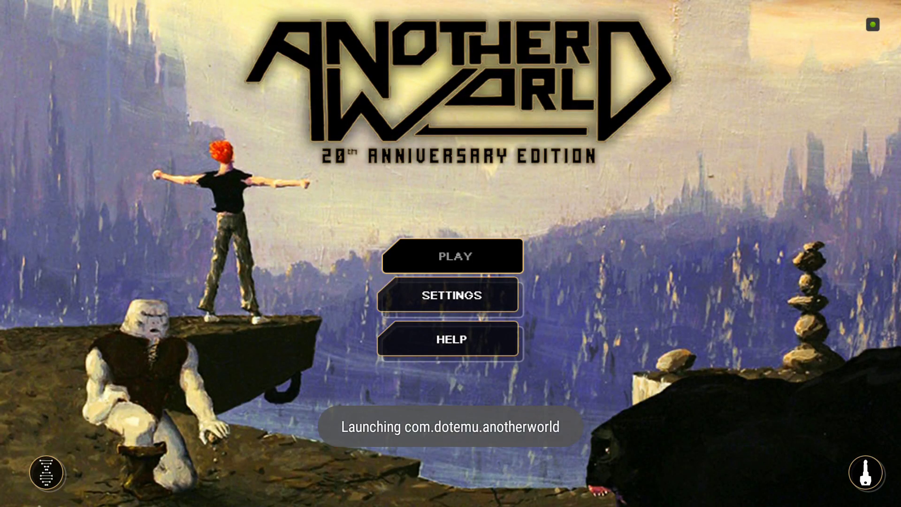
key("Down")
key("Down")
key("Down")
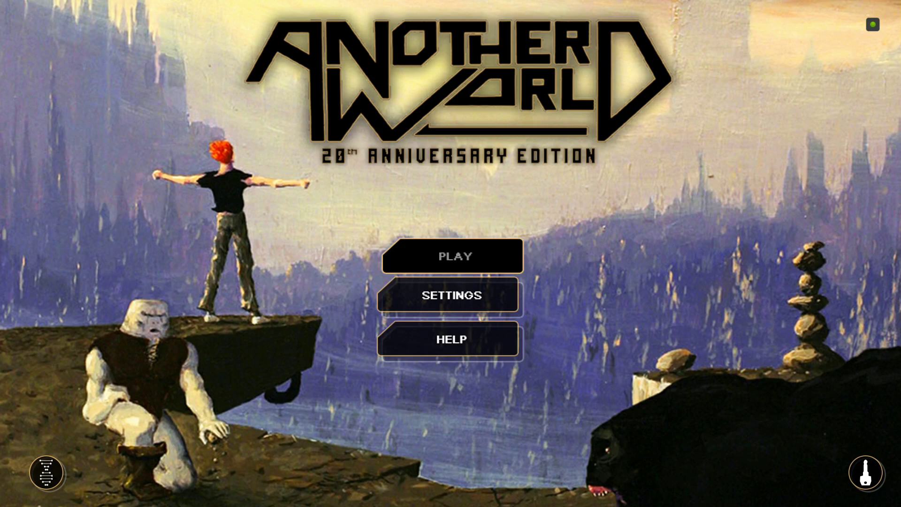
- Return to the home screen and open Sideload Launcher from the Apps section to start Another World
key("super")
key("Down")
key("Down")
key("Down")
key("Down")
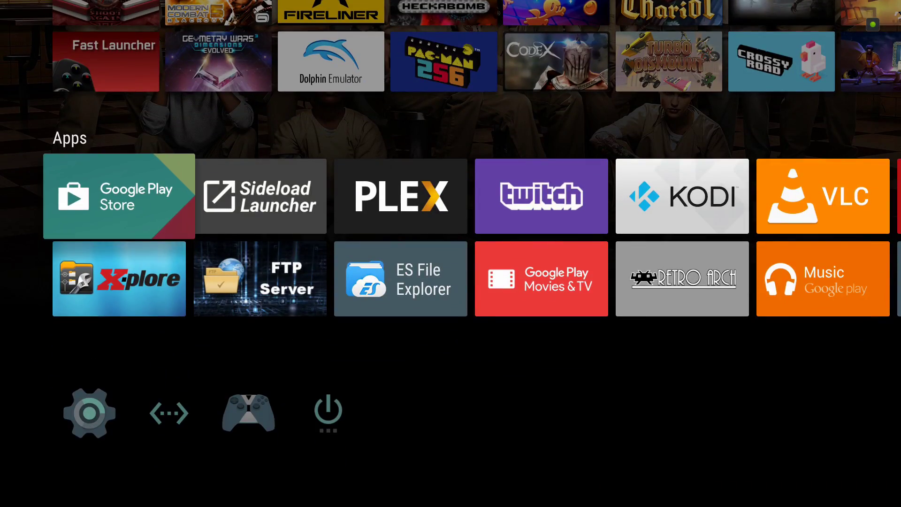
key("Up")
key("Down")
key("Down")
key("Up")
key("Right")
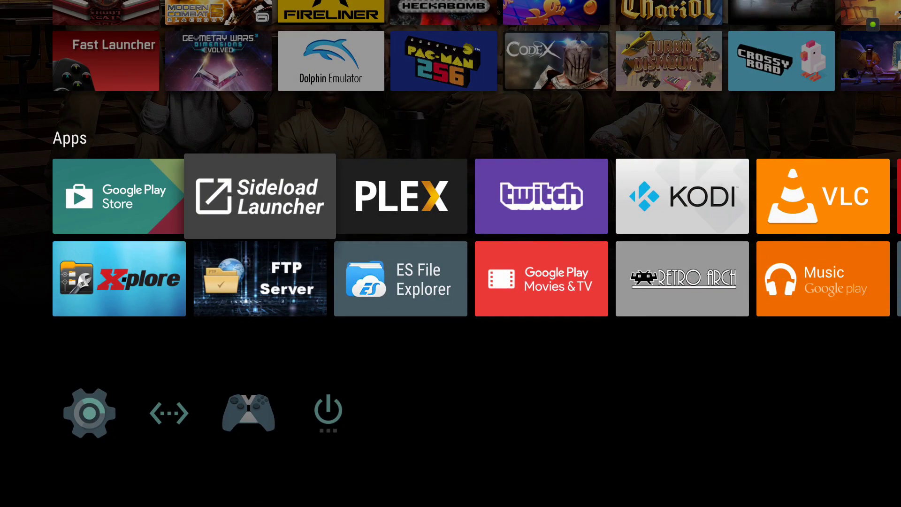
key("Return")
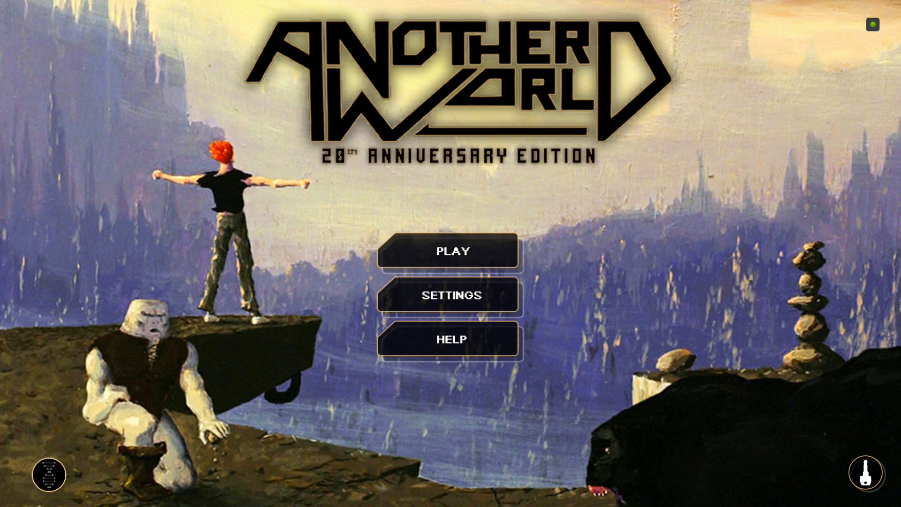
- Leave Another World for the home screen and reopen Sideload Launcher
key("Home")
key("Down")
key("Down")
key("Down")
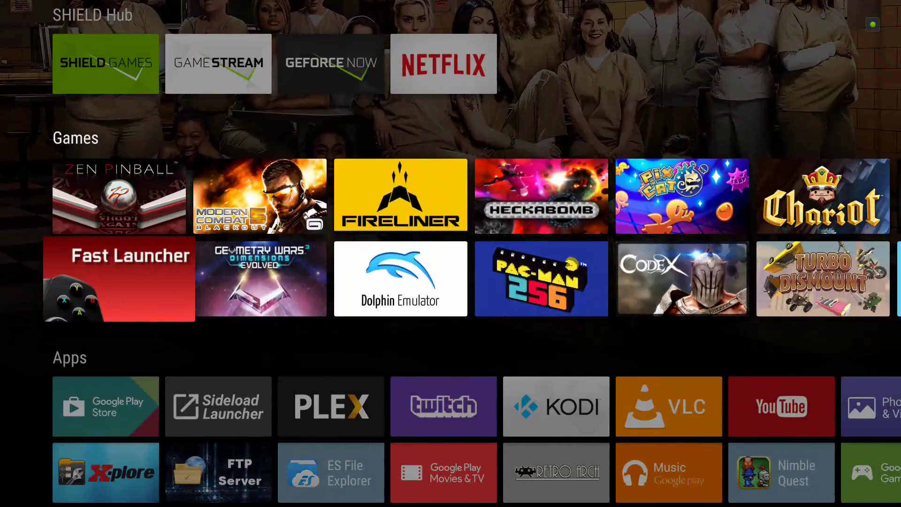
key("Down")
key("Right")
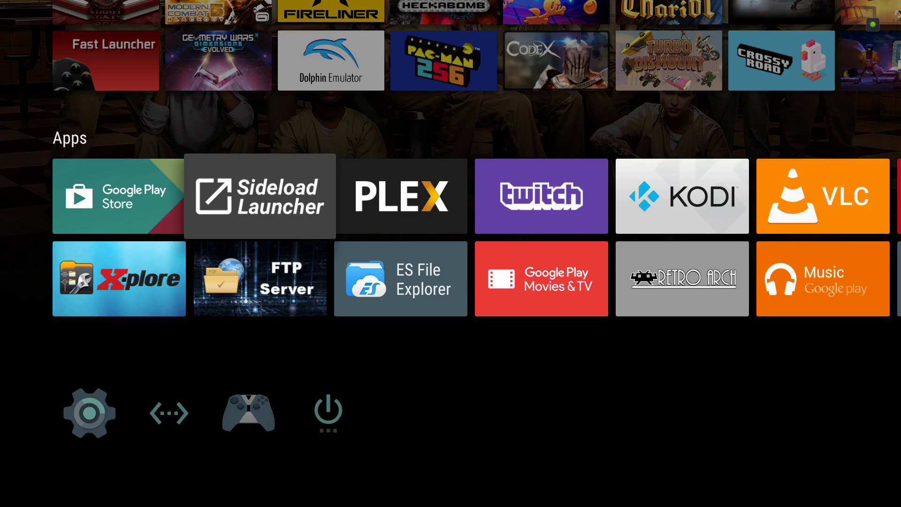
key("Return")
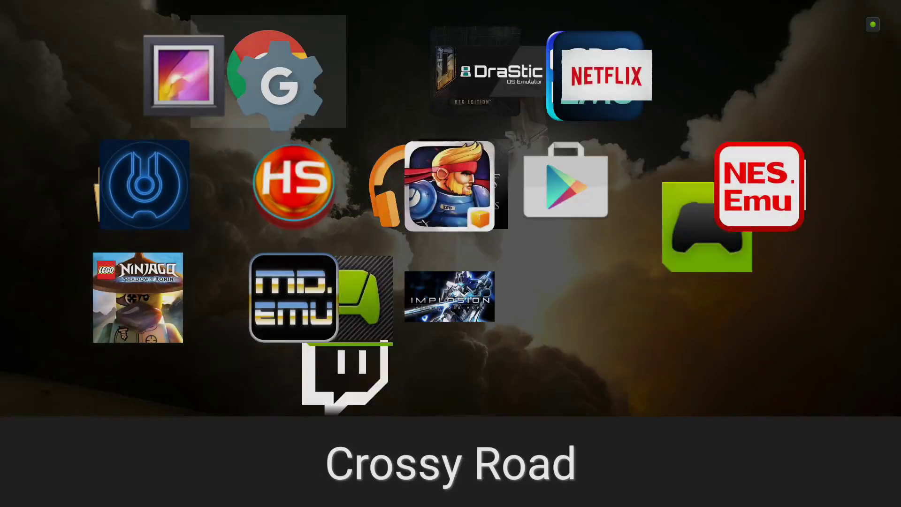
- Browse down through the installed games and apps in the Sideload Launcher grid
key("Down")
key("Down")
key("Down")
key("Down")
key("Down")
key("Down")
key("Down")
key("Down")
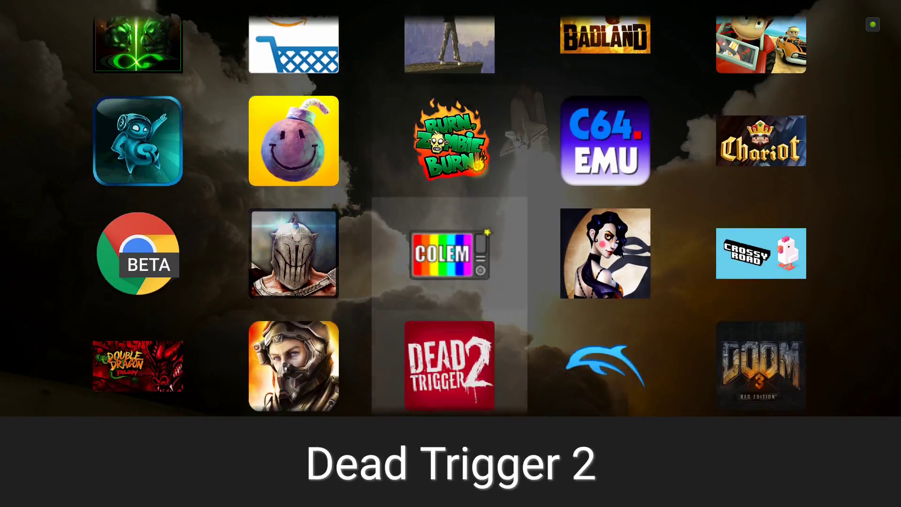
key("Down")
key("Down")
key("Down")
key("Down")
key("Down")
key("Down")
key("Down")
key("Down")
key("Down")
key("Down")
key("Down")
key("Down")
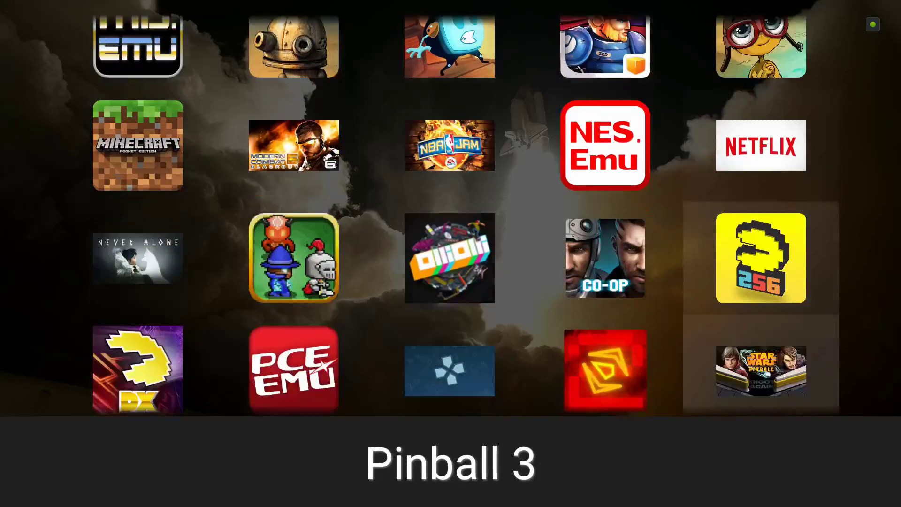
key("Down")
key("Down")
key("Down")
key("Down")
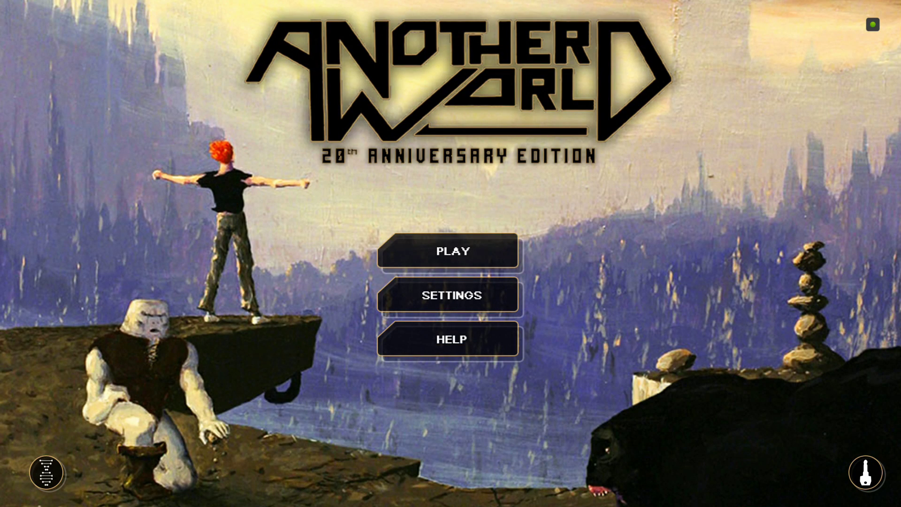
- Return from Another World to the home screen and go to the Fast Launcher tile in the Games section
key("Return")
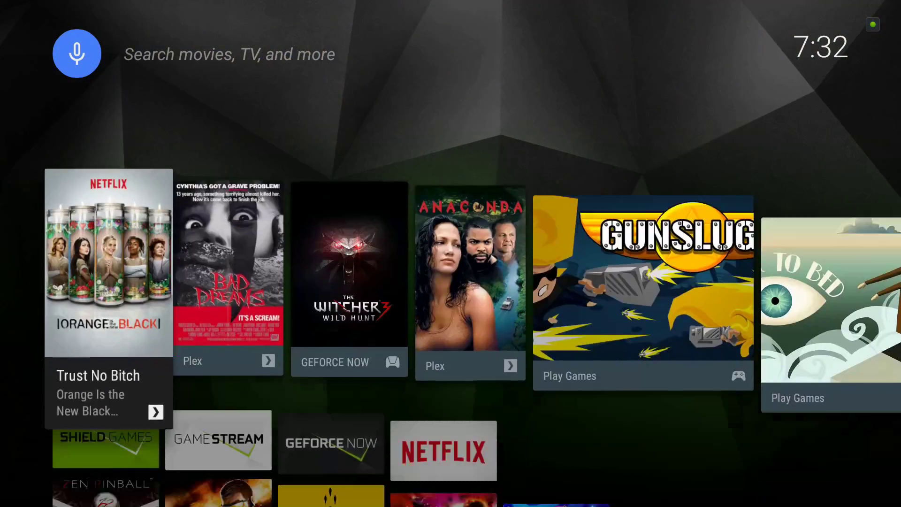
key("Down")
key("Down")
key("Down")
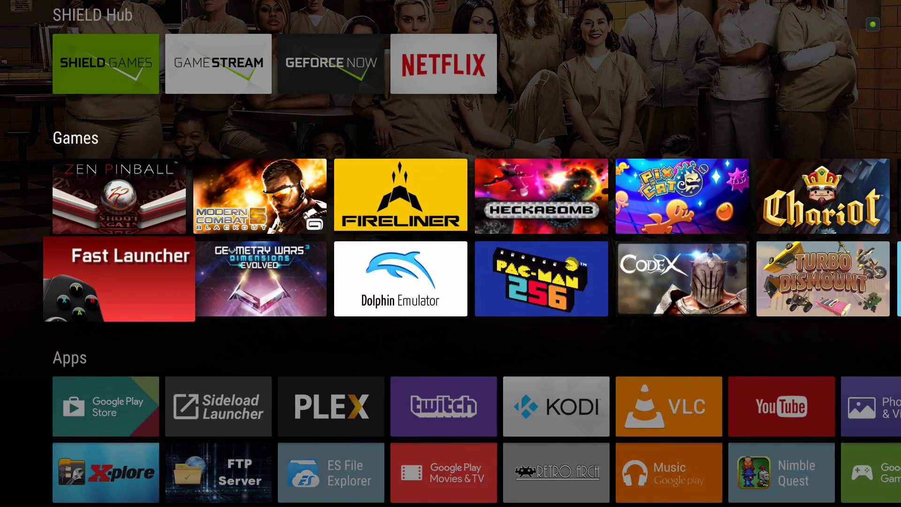
- Look along the Apps section and open Sideload Launcher's app grid
key("Down")
key("Right")
key("Right")
key("Right")
key("Right")
key("Right")
key("Right")
key("Left")
key("Left")
key("Left")
key("Left")
key("Left")
key("Left")
key("Left")
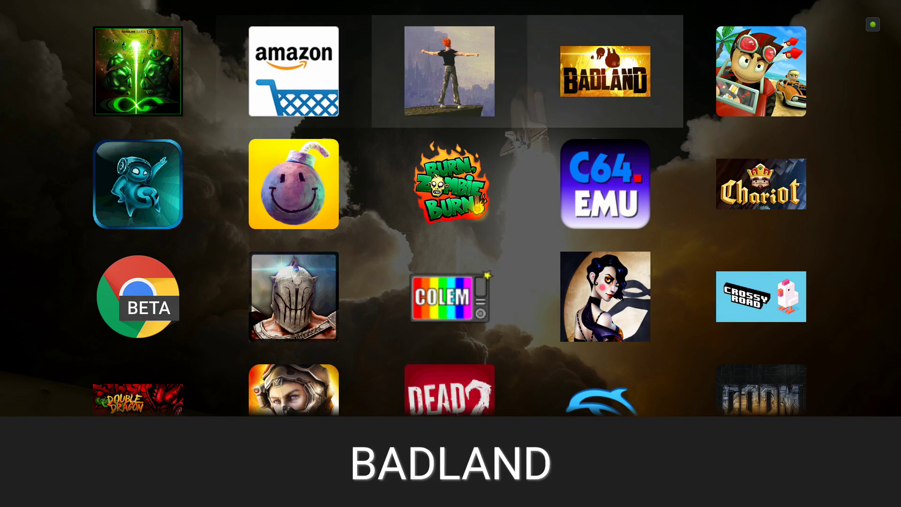
- Browse down the Sideload Launcher grid to the last rows of installed games and apps
key("Down")
key("Down")
key("Down")
key("Down")
key("Down")
key("Down")
key("Down")
key("Down")
key("Down")
key("Down")
key("Down")
key("Down")
key("Down")
key("Down")
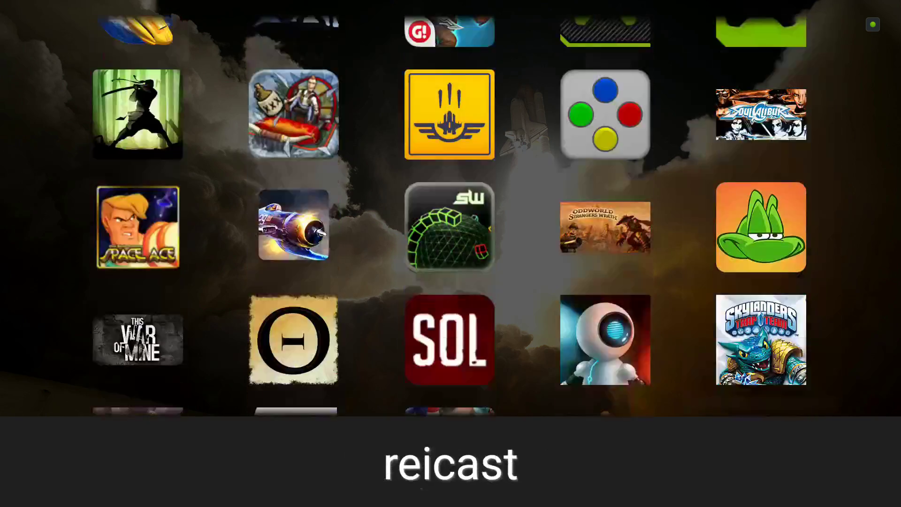
key("Up")
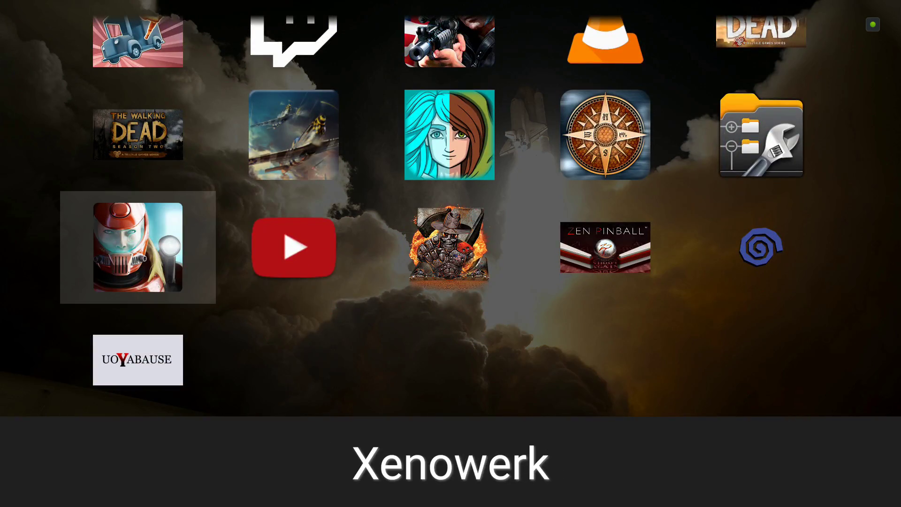
key("Right")
key("Right")
key("Right")
key("Up")
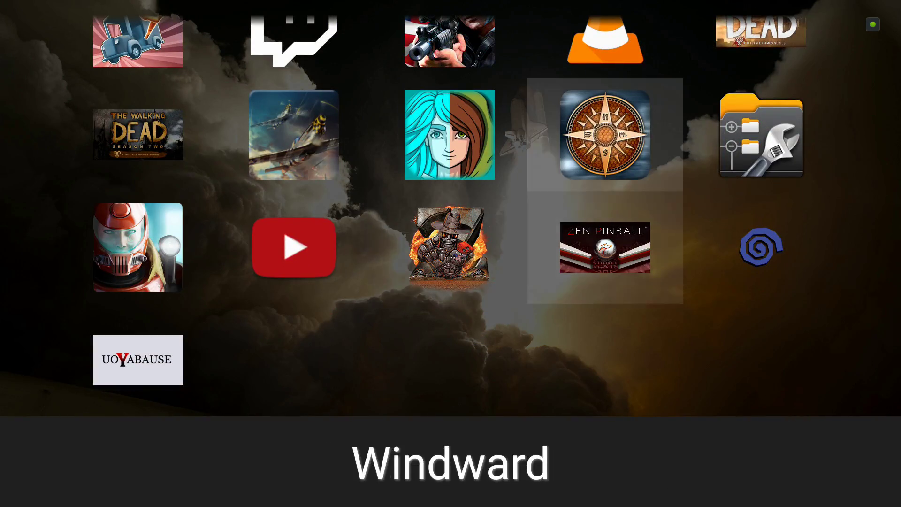
- Look across the entries in the grid's last rows, from Windward back up to The Great Wobo Escape
key("Right")
key("Left")
key("Left")
key("Left")
key("Left")
key("Right")
key("Right")
key("Right")
key("Right")
key("Left")
key("Left")
key("Left")
key("Left")
key("Up")
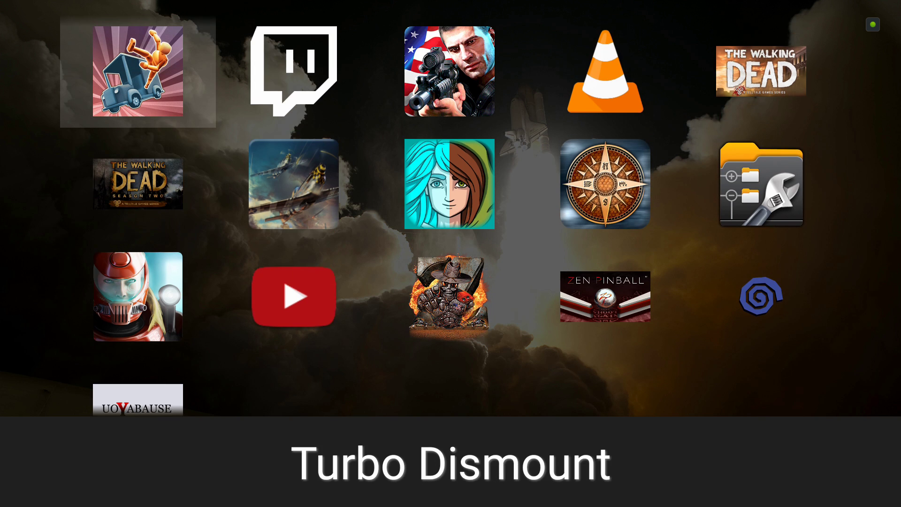
key("Right")
key("Right")
key("Right")
key("Right")
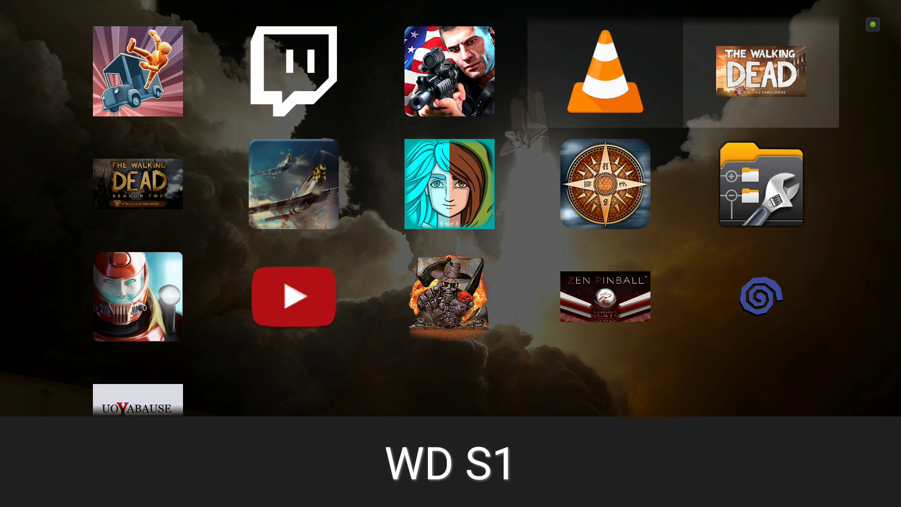
key("Left")
key("Up")
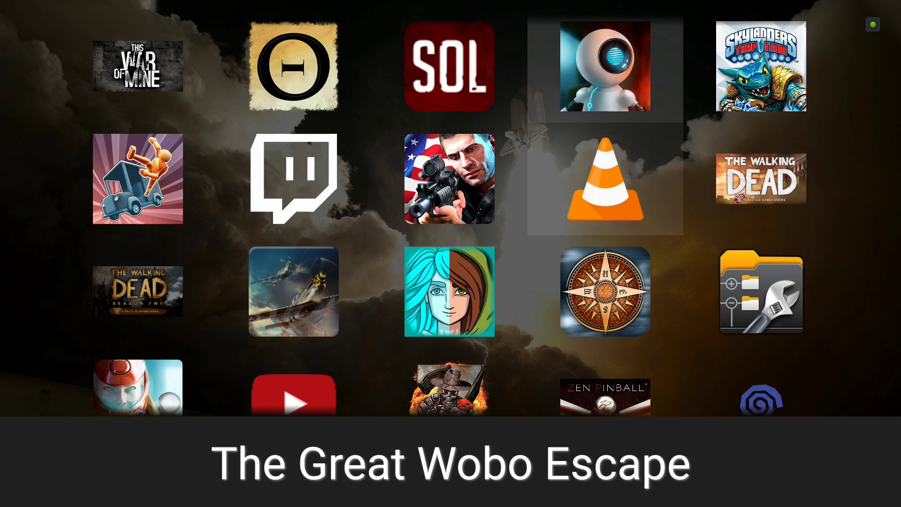
key("Right")
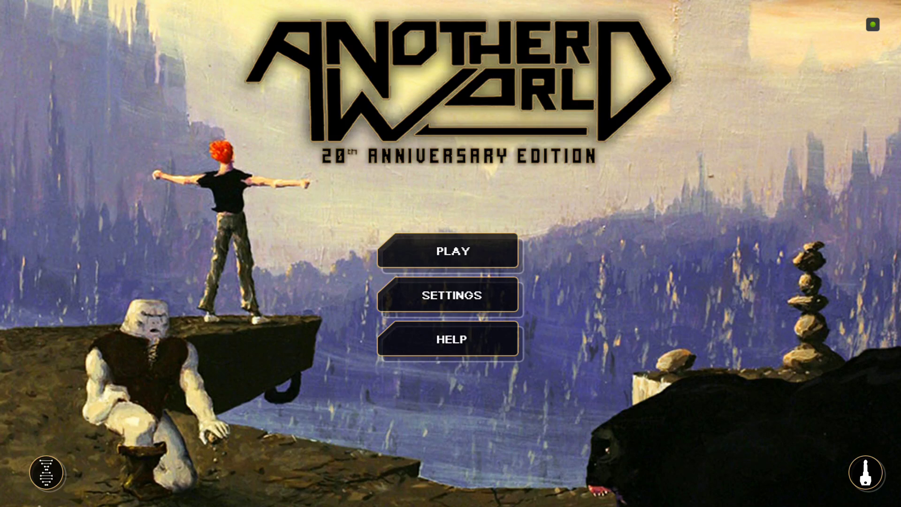
- Leave Another World, switch to the X-plore file manager and open its App manager
key("Home")
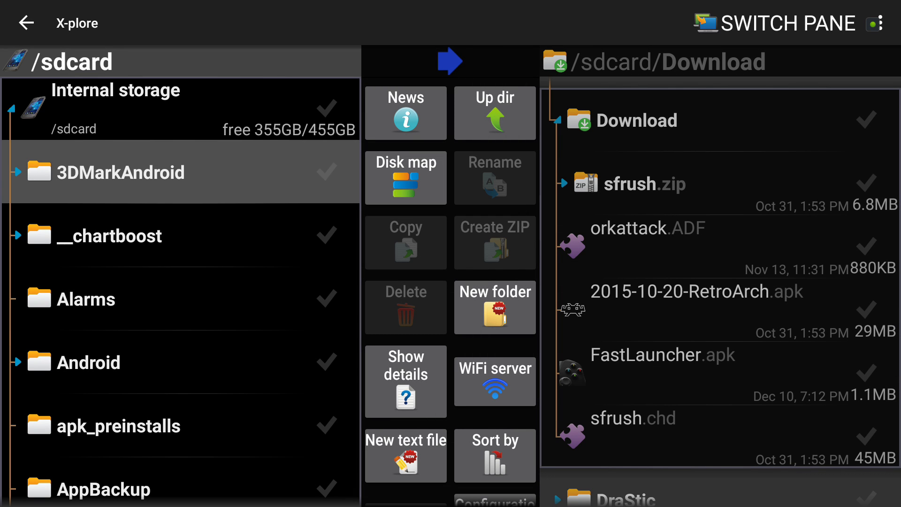
key("Up")
key("Up")
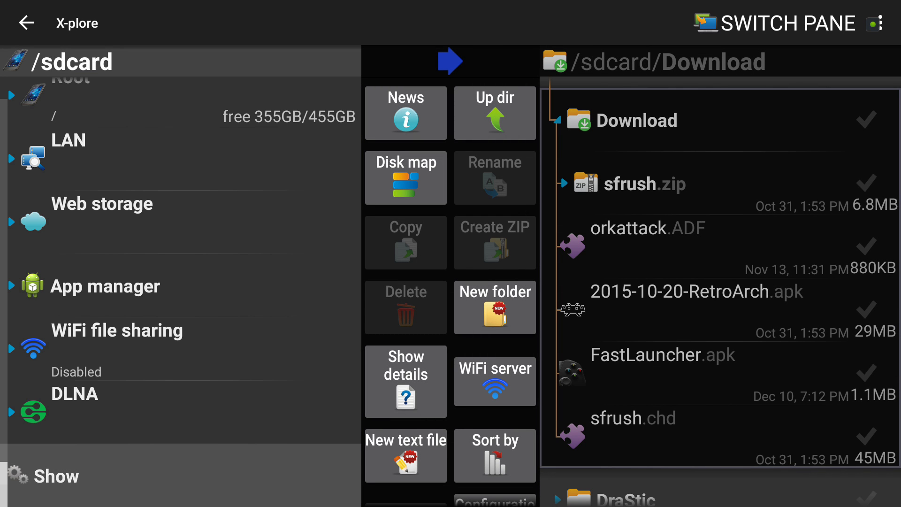
key("Up")
key("Up")
key("Up")
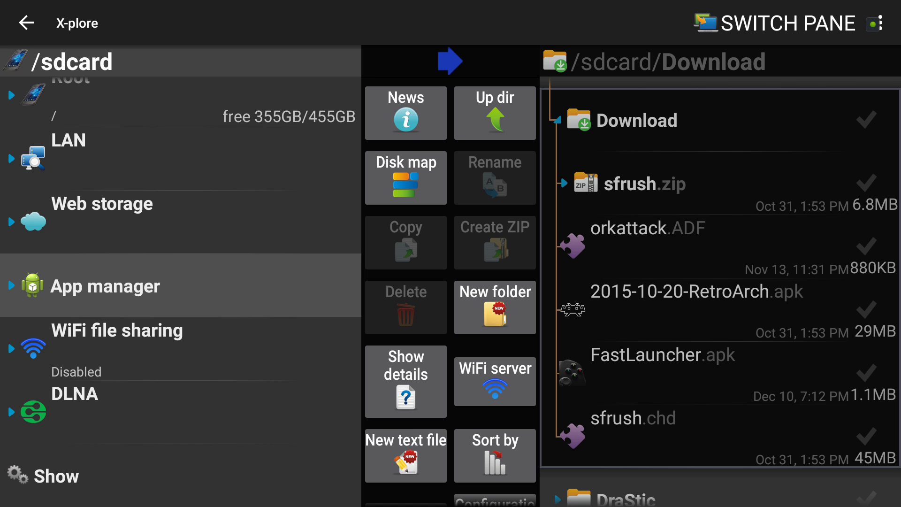
key("Return")
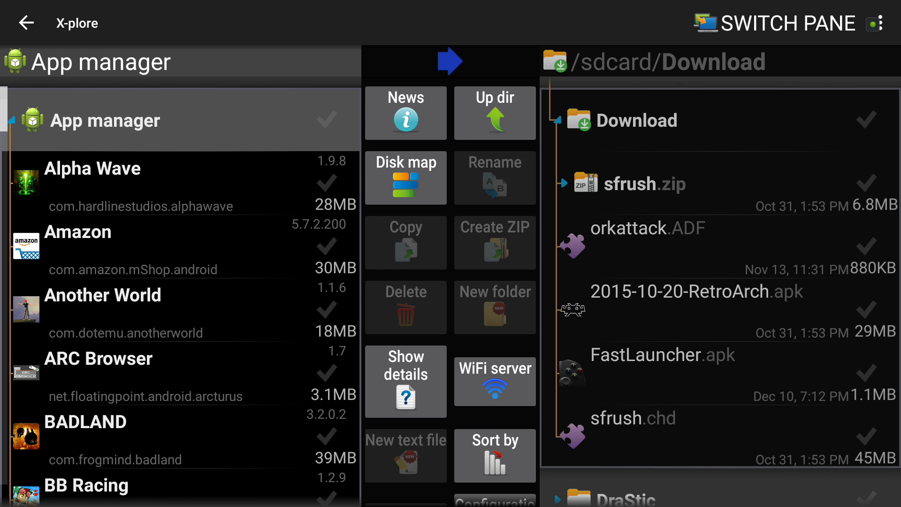
- Look down through App manager's list of installed apps and their package names as far as Storm Raiders
key("Down")
key("Down")
key("Down")
key("Down")
key("Down")
key("Down")
key("Down")
key("Down")
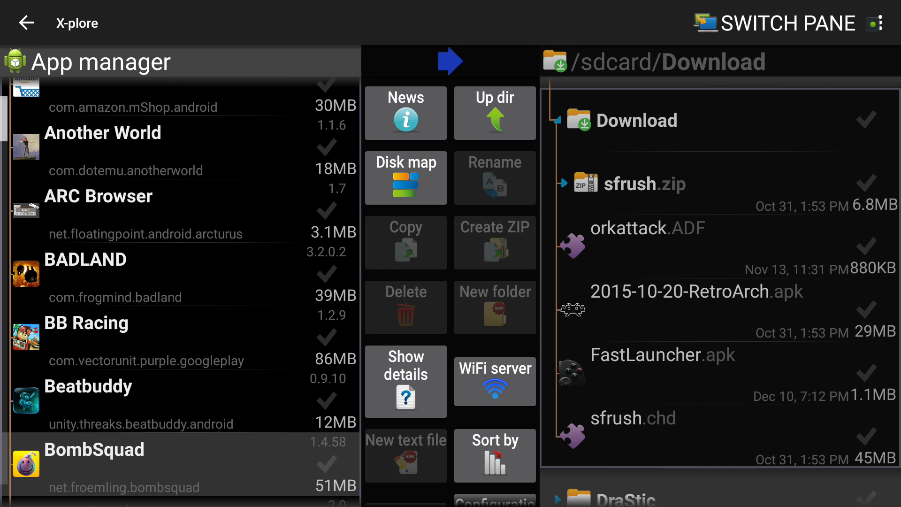
key("Down")
key("Down")
key("Down")
key("Down")
key("Down")
key("Down")
key("Down")
key("Down")
key("Down")
key("Down")
key("Down")
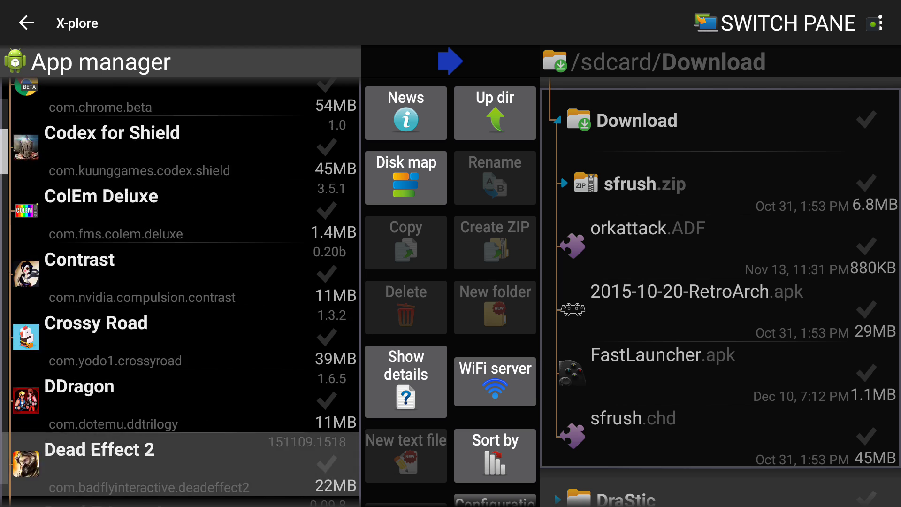
key("Down")
key("Down")
key("Down")
key("Down")
key("Down")
key("Down")
key("Down")
key("Down")
key("Down")
key("Down")
key("Down")
key("Down")
key("Down")
key("Down")
key("Down")
key("Down")
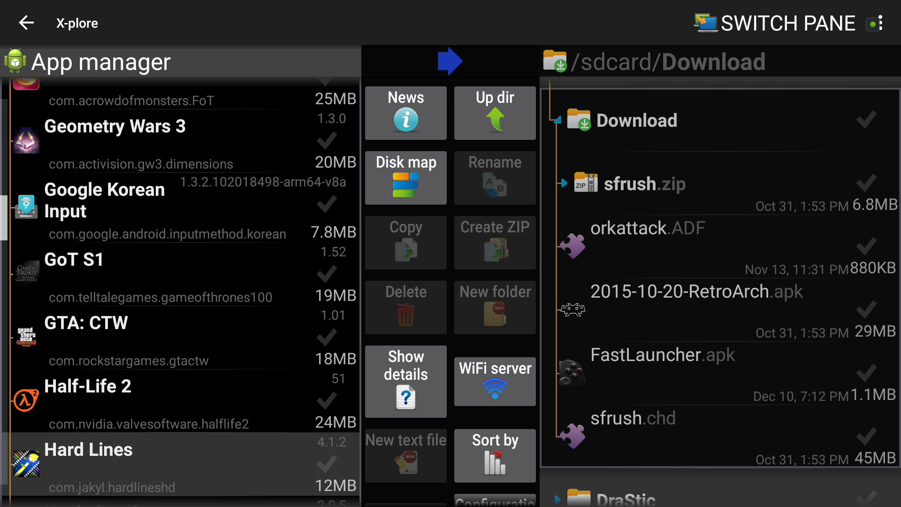
key("Down")
key("Down")
key("Down")
key("Down")
key("Down")
key("Down")
key("Down")
key("Down")
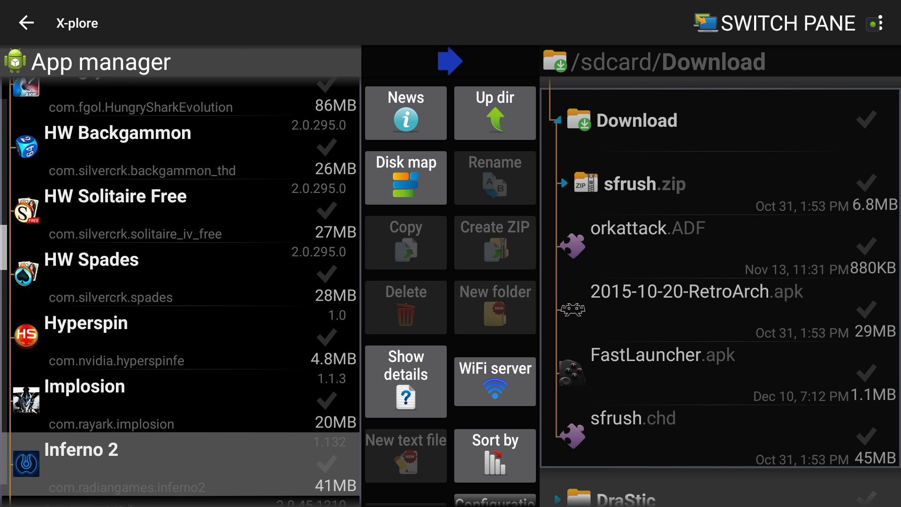
key("Down")
key("Down")
key("Down")
key("Down")
key("Down")
key("Down")
key("Down")
key("Down")
key("Down")
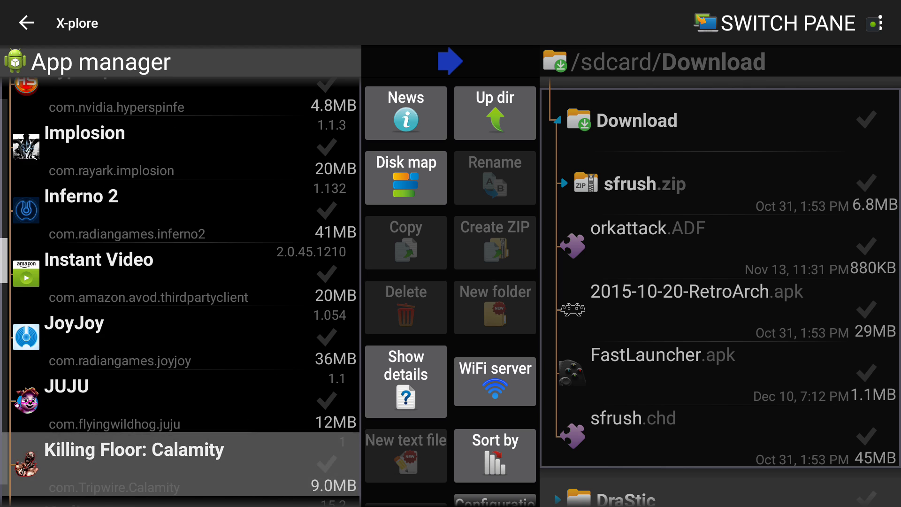
key("Down")
key("Down")
key("Down")
key("Down")
key("Down")
key("Down")
key("Down")
key("Down")
key("Down")
key("Down")
key("Down")
key("Down")
key("Down")
key("Down")
key("Down")
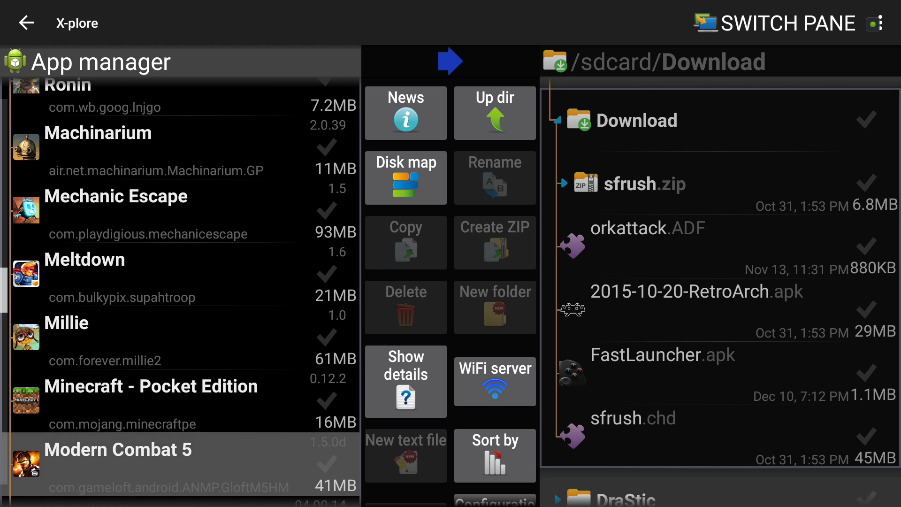
key("Down")
key("Down")
key("Down")
key("Down")
key("Down")
key("Down")
key("Down")
key("Down")
key("Down")
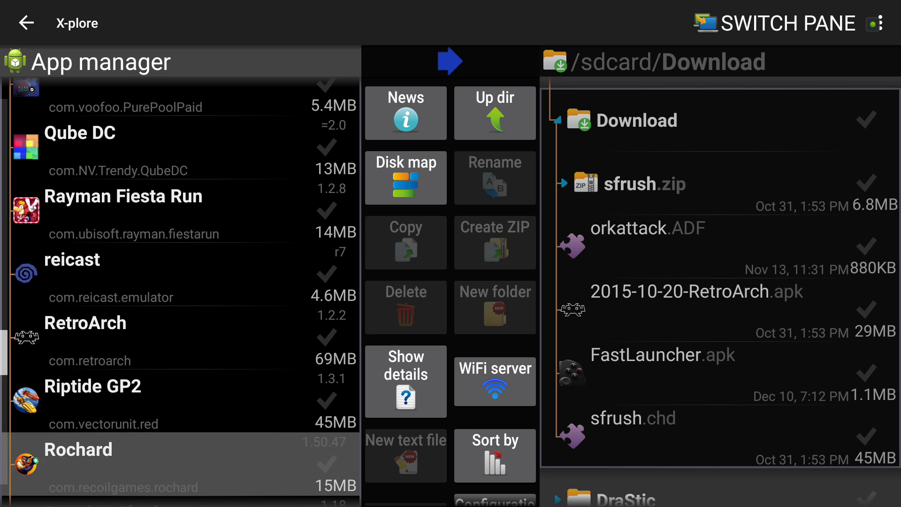
key("Down")
key("Down")
key("Down")
key("Down")
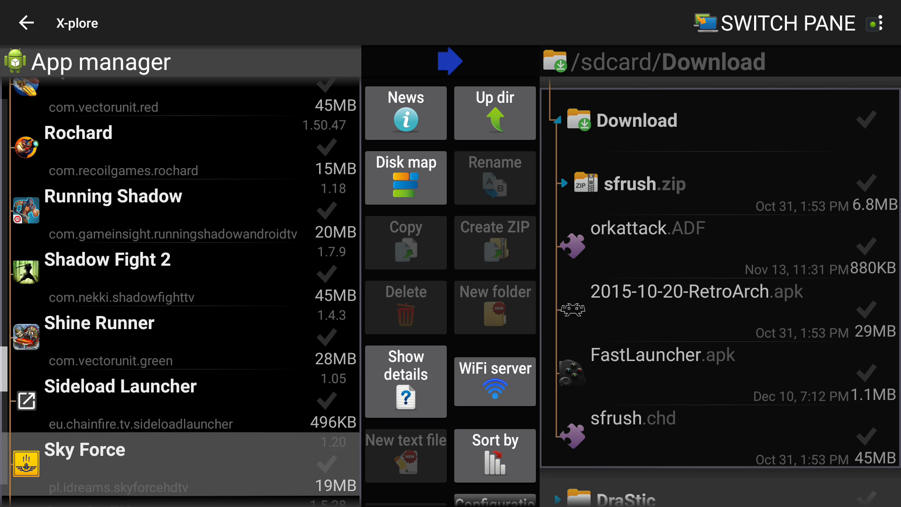
key("Down")
key("Down")
key("Down")
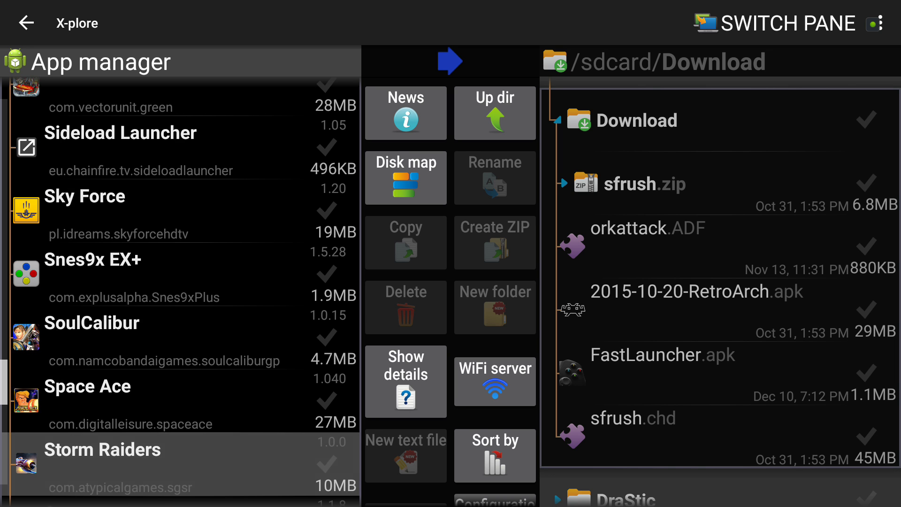
- Look back up through App manager's list of installed apps from Storm Raiders to PAC-MAN 256
key("Up")
key("Up")
key("Up")
key("Up")
key("Up")
key("Up")
key("Up")
key("Up")
key("Up")
key("Up")
key("Up")
key("Up")
key("Up")
key("Up")
key("Up")
key("Up")
key("Up")
key("Up")
key("Up")
key("Up")
key("Up")
key("Up")
key("Up")
key("Up")
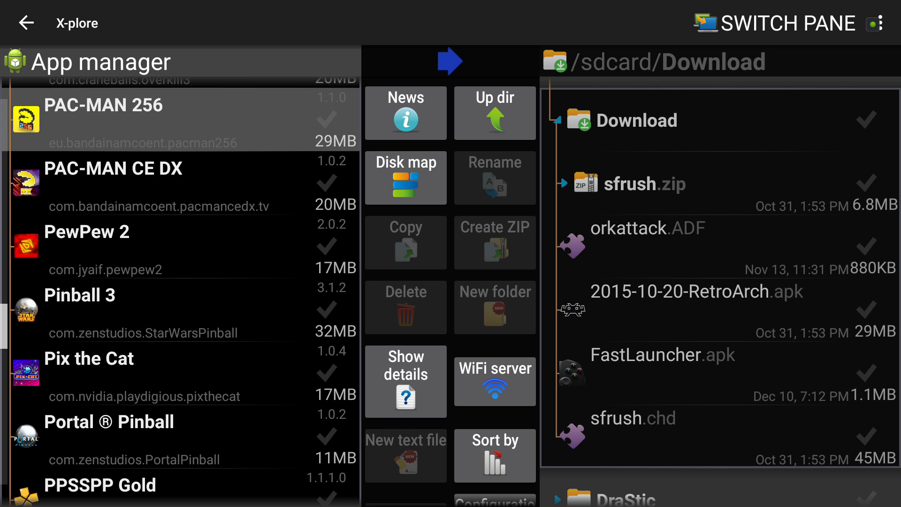
- Find Trap Team further down App manager's list and read its package name
key("Down")
key("Down")
key("Down")
key("Down")
key("Down")
key("Down")
key("Down")
key("Down")
key("Down")
key("Down")
key("Down")
key("Down")
key("Down")
key("Down")
key("Down")
key("Down")
key("Down")
key("Down")
key("Down")
key("Down")
key("Down")
key("Down")
key("Down")
key("Down")
key("Down")
key("Down")
key("Down")
key("Down")
key("Down")
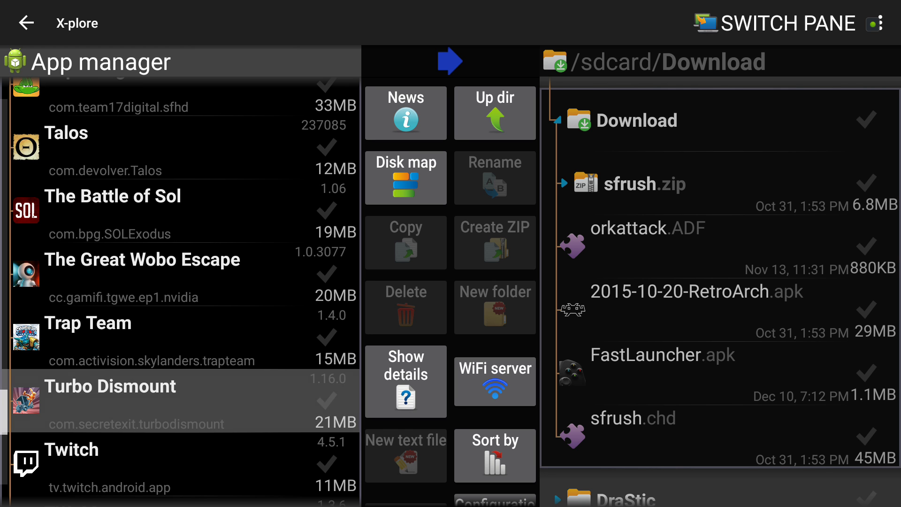
key("Up")
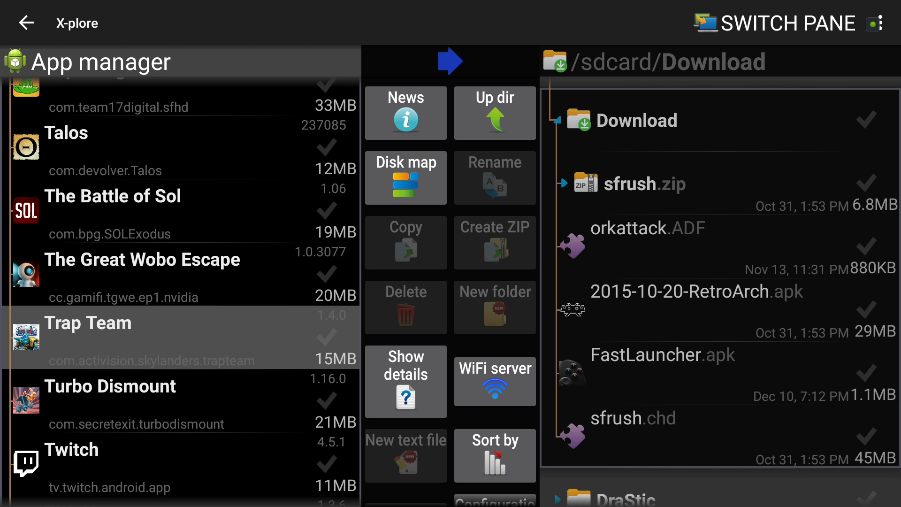
- Go to the home screen and return to X-plore's App manager list
key("Home")
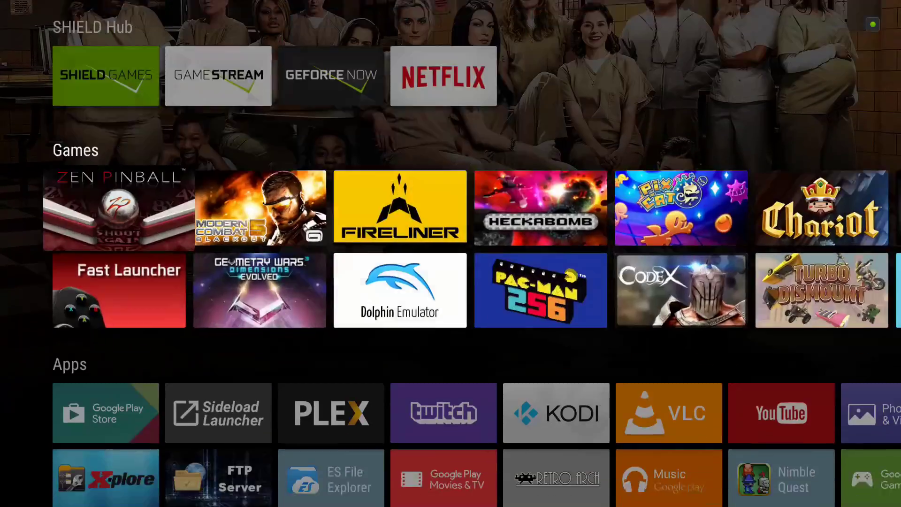
key("Down")
key("Down")
key("Return")
key("Escape")
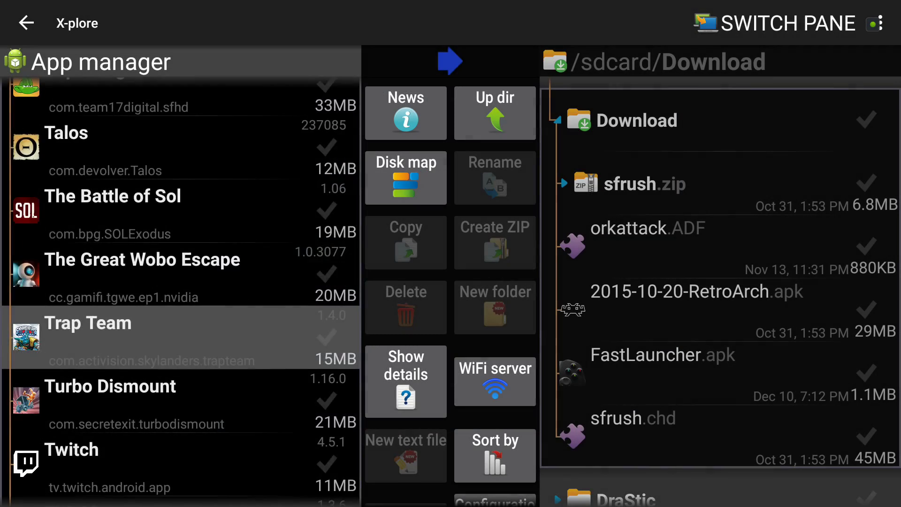
- Go back to the beginning of App manager's app list and collapse App manager
key("Down")
key("Up")
key("Up")
key("Up")
key("Up")
key("Up")
key("Up")
key("Up")
key("Up")
key("Up")
key("Up")
key("Up")
key("Up")
key("Up")
key("Up")
key("Up")
key("Up")
key("Up")
key("Up")
key("Up")
key("Up")
key("Up")
key("Up")
key("Up")
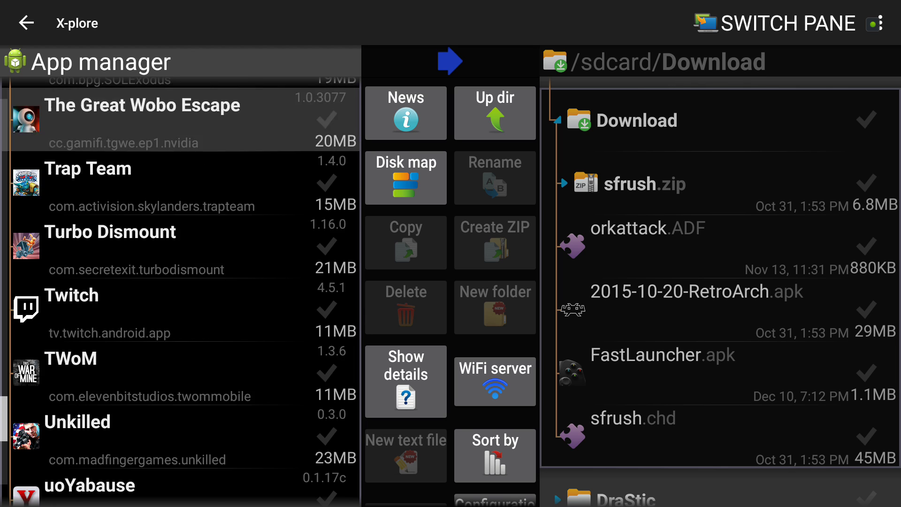
key("Up")
key("Up")
key("Up")
key("Up")
key("Up")
key("Up")
key("Up")
key("Up")
key("Up")
key("Up")
key("Up")
key("Up")
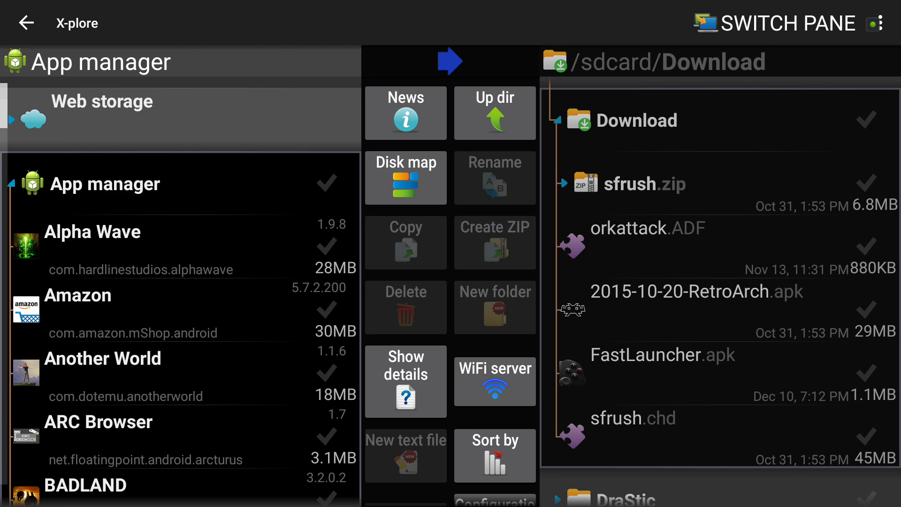
key("Left")
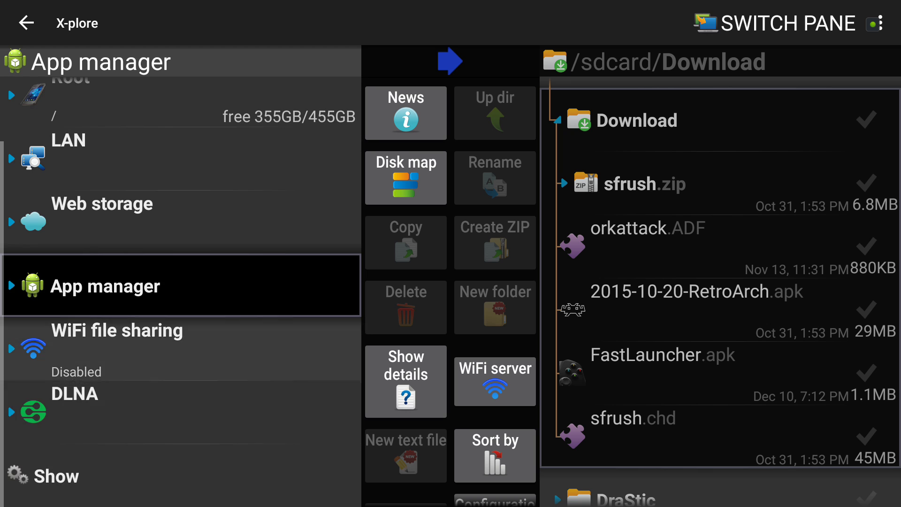
- Expand the /sdcard storage and select flsettings.txt among its files
key("Up")
key("Up")
key("Up")
key("Up")
key("Right")
key("Down")
key("Down")
key("Down")
key("Down")
key("Down")
key("Down")
key("Down")
key("Down")
key("Down")
key("Down")
key("Down")
key("Down")
key("Down")
key("Down")
key("Down")
key("Down")
key("Down")
key("Down")
key("Down")
key("Down")
key("Down")
key("Down")
key("Down")
key("Down")
key("Down")
key("Down")
key("Down")
key("Down")
key("Down")
key("Down")
key("Down")
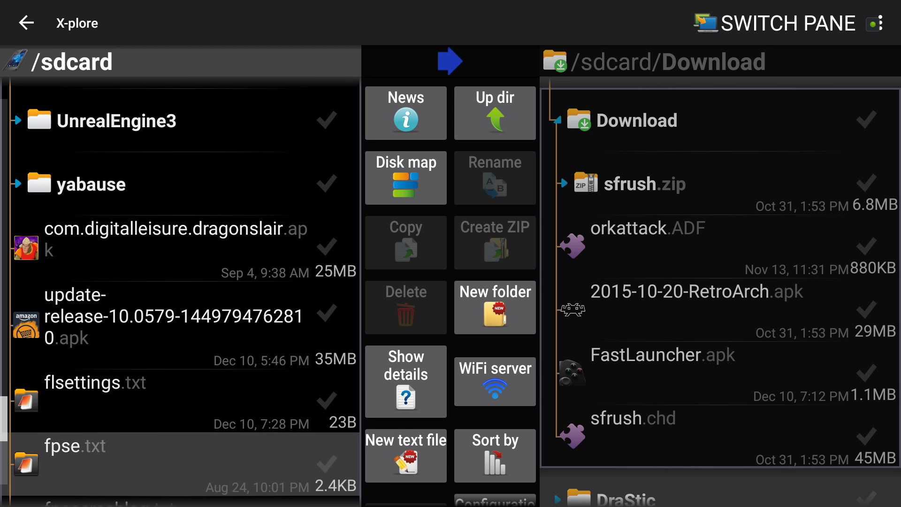
key("Up")
- Open flsettings.txt in the text editor for editing
key("Return")
key("Down")
key("Down")
key("Down")
key("Down")
key("Down")
key("Up")
key("Up")
key("Up")
key("Up")
key("Down")
key("Down")
key("Down")
key("Down")
key("Down")
key("Down")
key("Down")
key("Down")
key("Down")
key("Return")
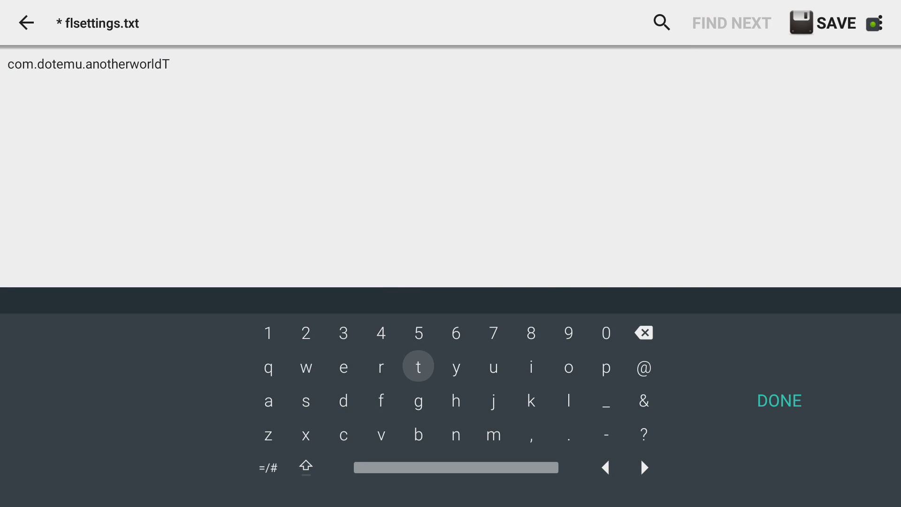
- Remove the stray character after com.dotemu.anotherworld and add com.activision.skylanders.trapteam on a second line
key("Escape")
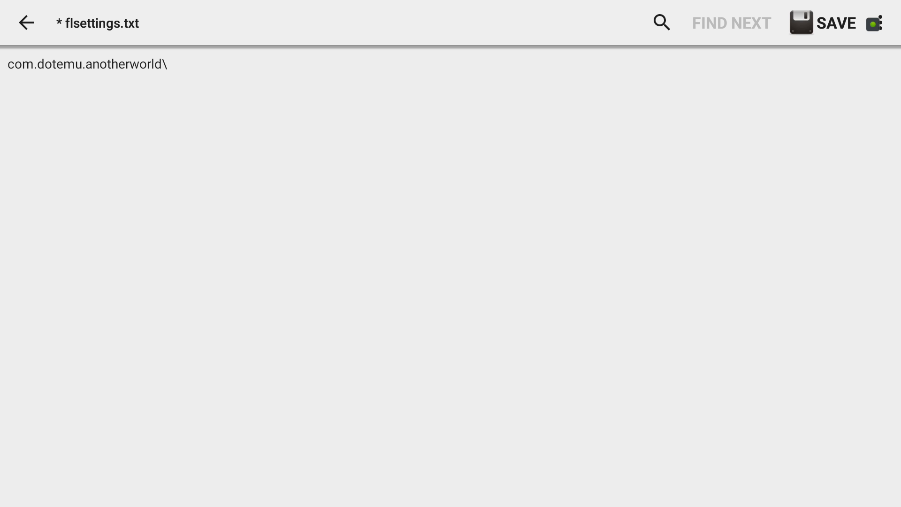
key("BackSpace")
key("Return")
type("sion")
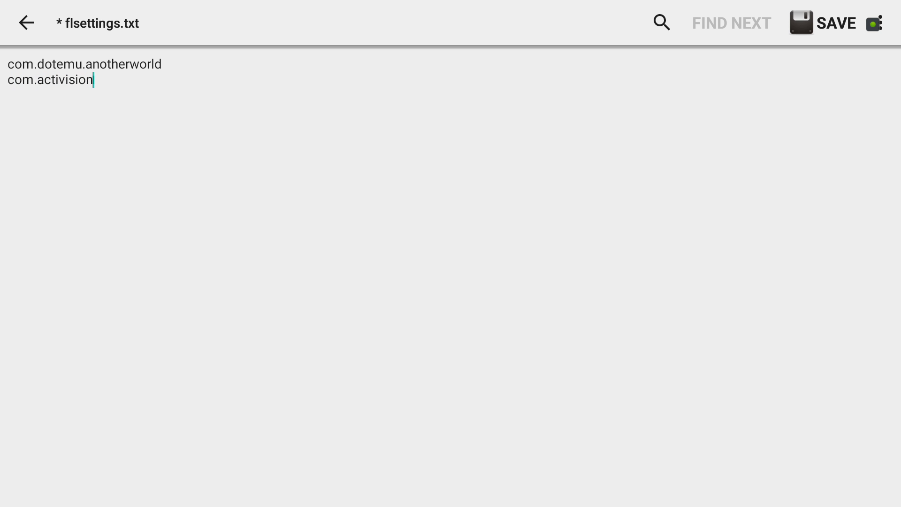
type(".skylanders.tra")
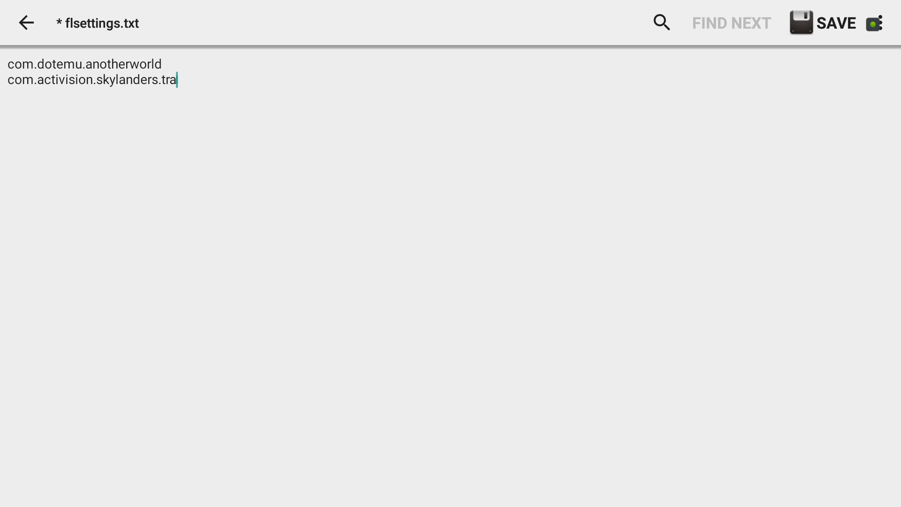
type("pteam")
key("Return")
- Save flsettings.txt with the two package names and reopen it in the viewer to check its contents
key("Escape")
key("Right")
key("Return")
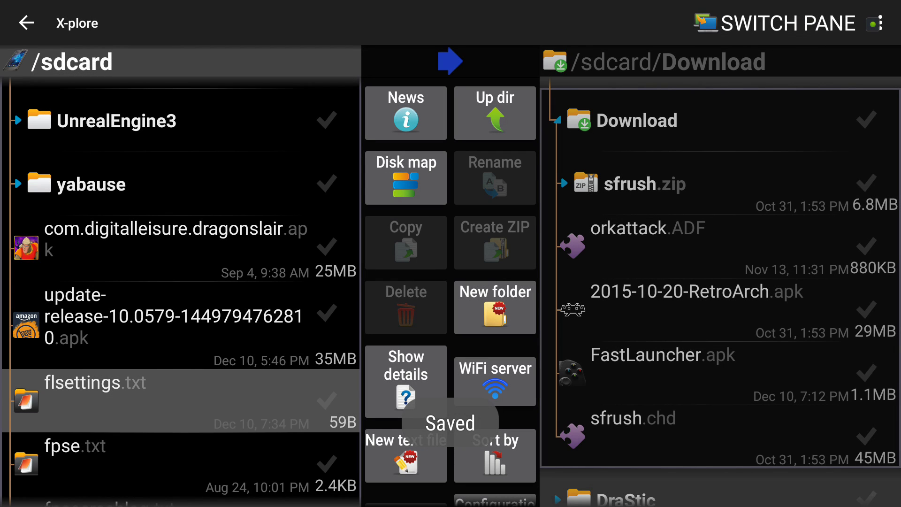
key("Return")
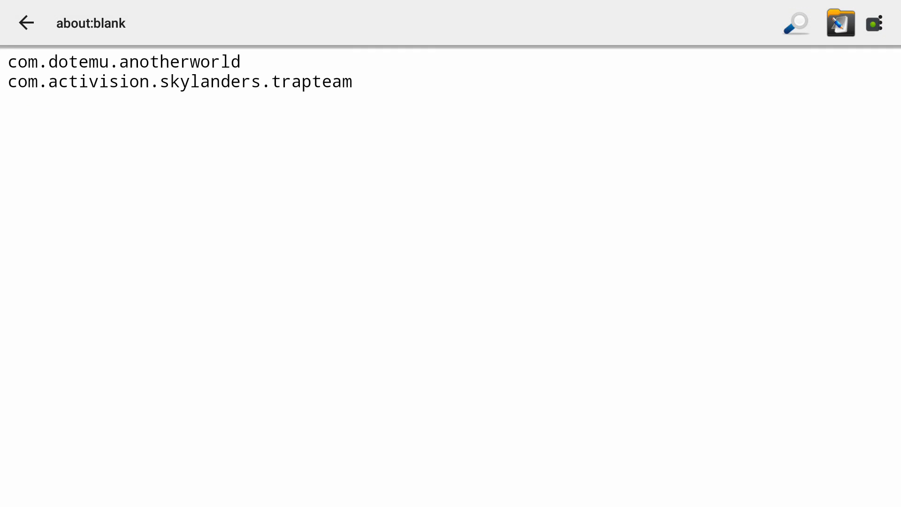
- Leave X-plore and launch Skylanders Trap Team through Fast Launcher to test its second slot
key("Escape")
key("Escape")
key("Up")
key("Up")
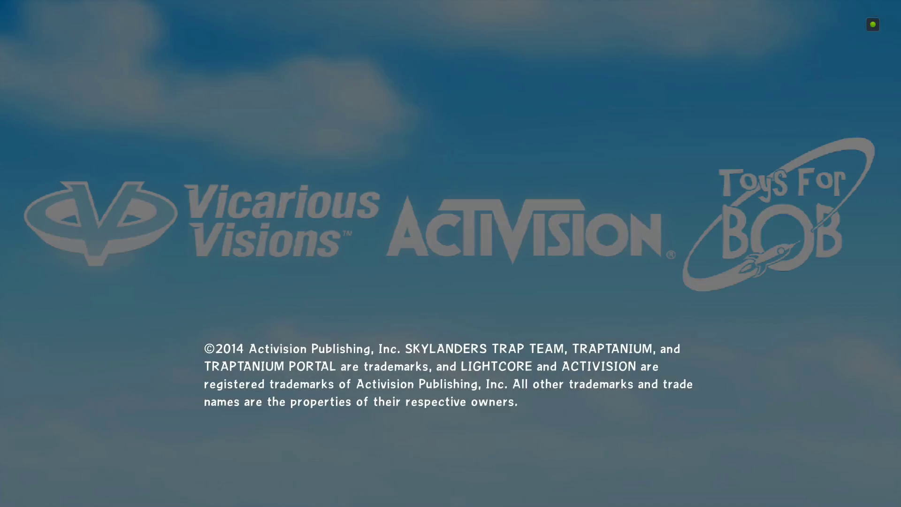
- Return from the game to the home screen and open X-plore from the installed apps
key("Home")
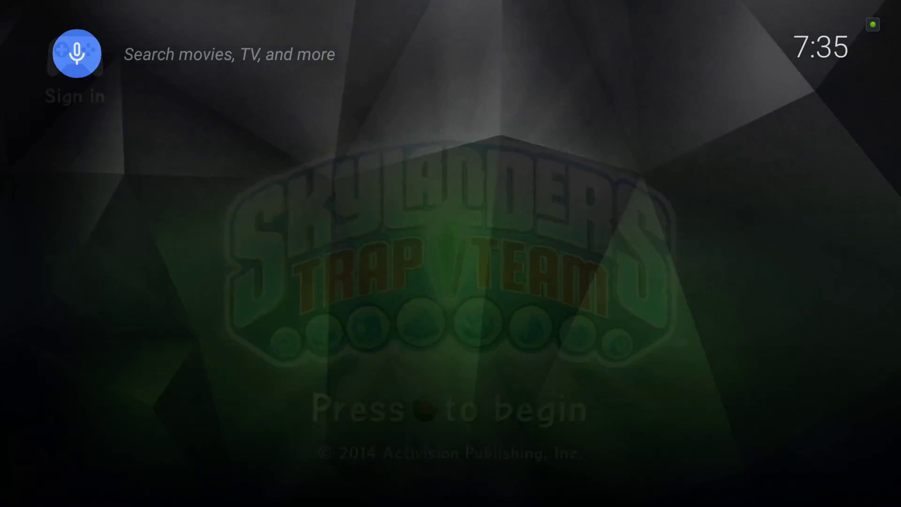
key("Down")
key("Down")
key("Down")
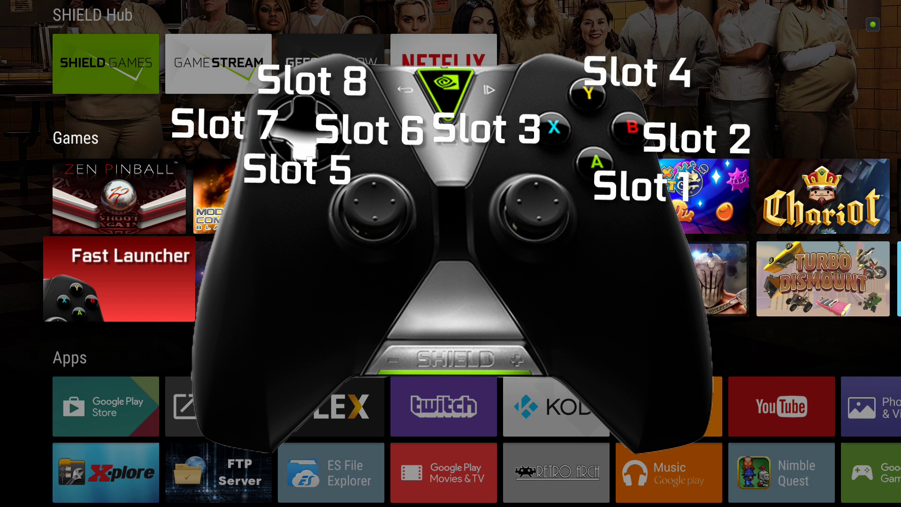
key("Down")
key("Down")
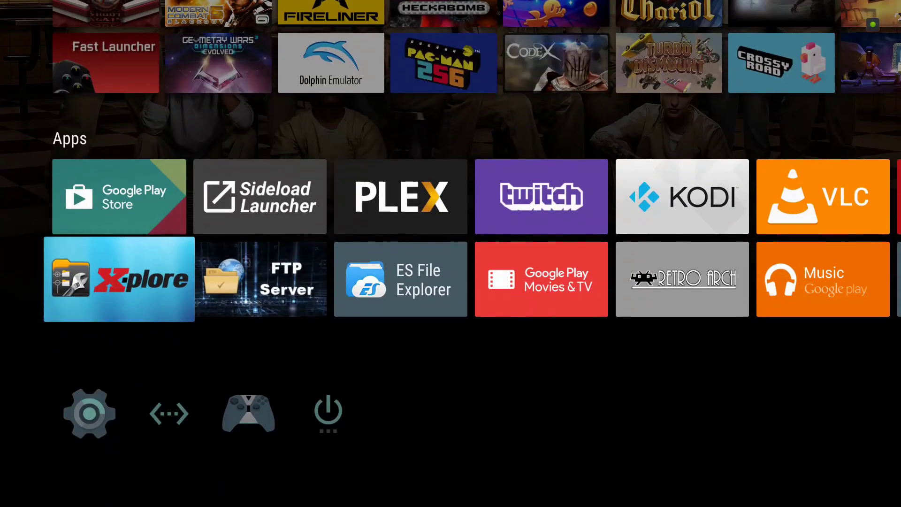
key("Return")
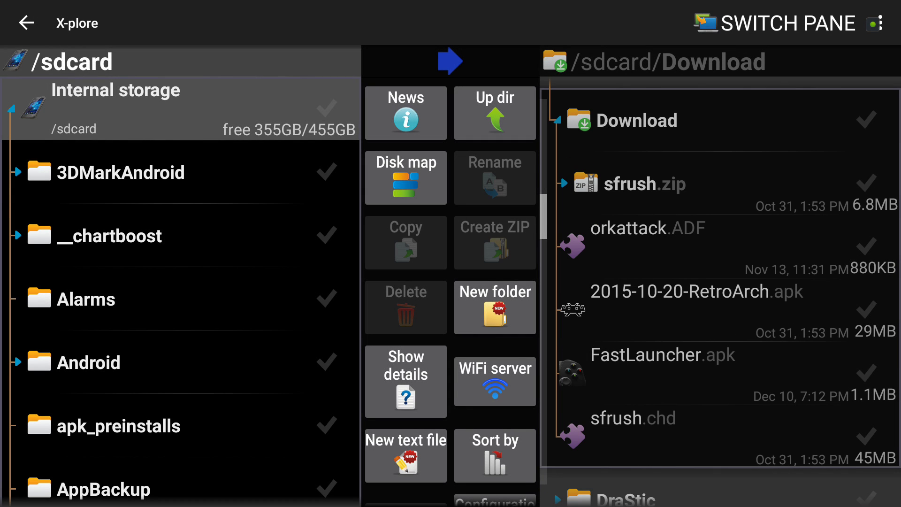
- Select flsettings.txt among the files below the folders of the /sdcard internal storage
key("Down")
key("Down")
key("Down")
key("Down")
key("Down")
key("Down")
key("Down")
key("Down")
key("Down")
key("Down")
key("Down")
key("Down")
key("Down")
key("Down")
key("Down")
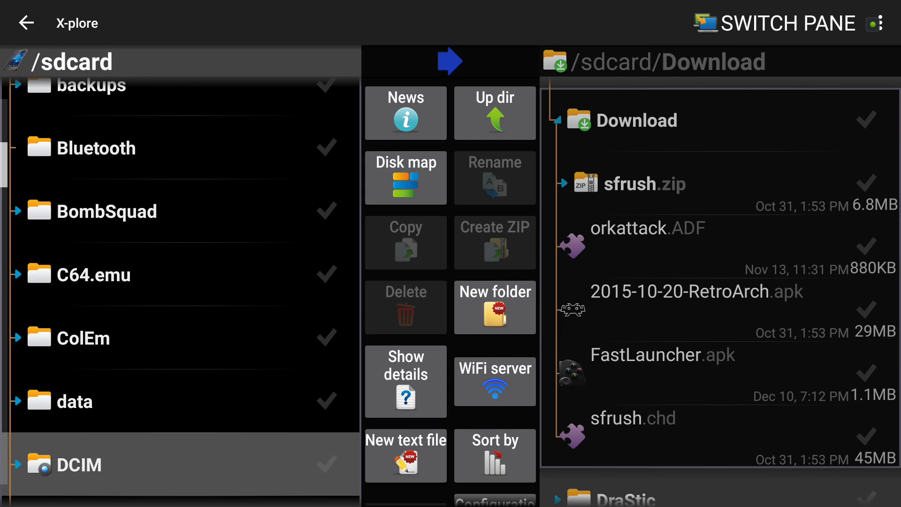
key("Down")
key("Down")
key("Down")
key("Down")
key("Down")
key("Down")
key("Down")
key("Down")
key("Down")
key("Down")
key("Down")
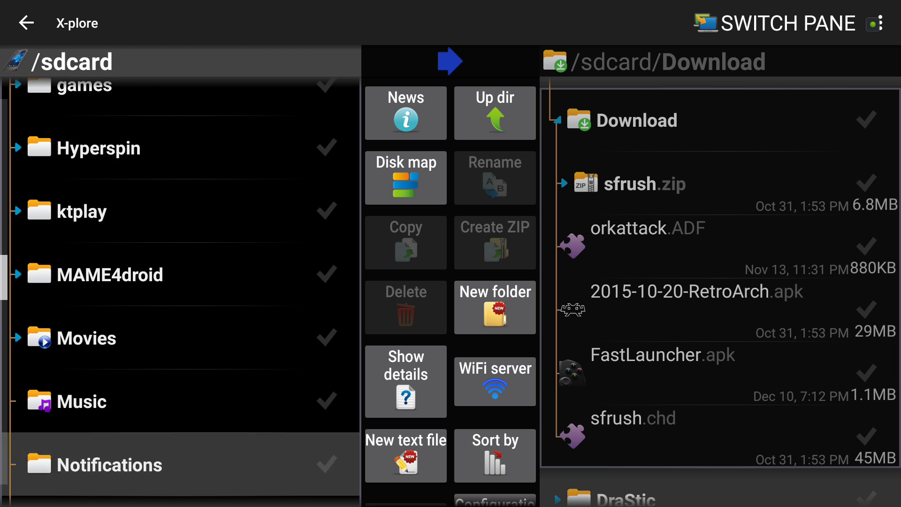
key("Down")
key("Down")
key("Down")
key("Down")
key("Down")
key("Down")
key("Down")
key("Down")
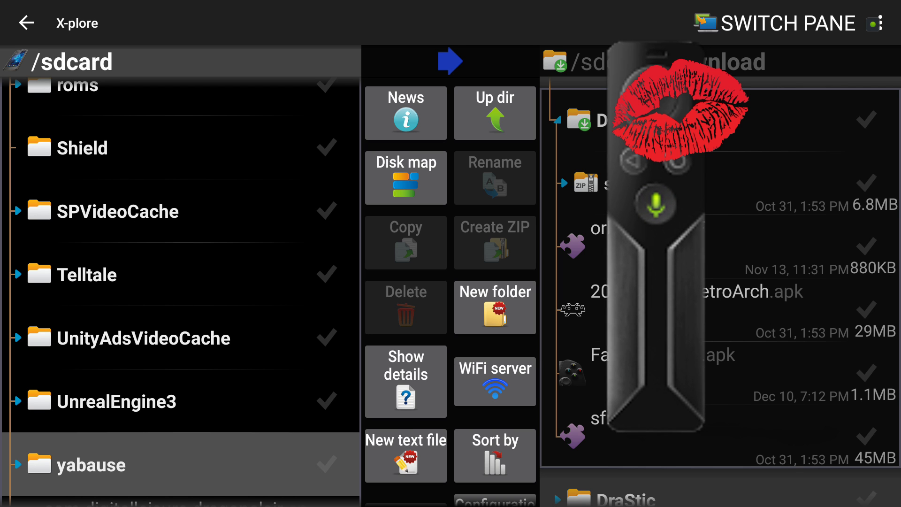
key("Down")
key("Down")
key("Down")
key("Down")
key("Up")
- Open the selected flsettings.txt in the text editor through its file actions
key("Return")
key("Down")
key("Down")
key("Down")
key("Down")
key("Down")
key("Down")
key("Down")
key("Down")
key("Down")
key("Down")
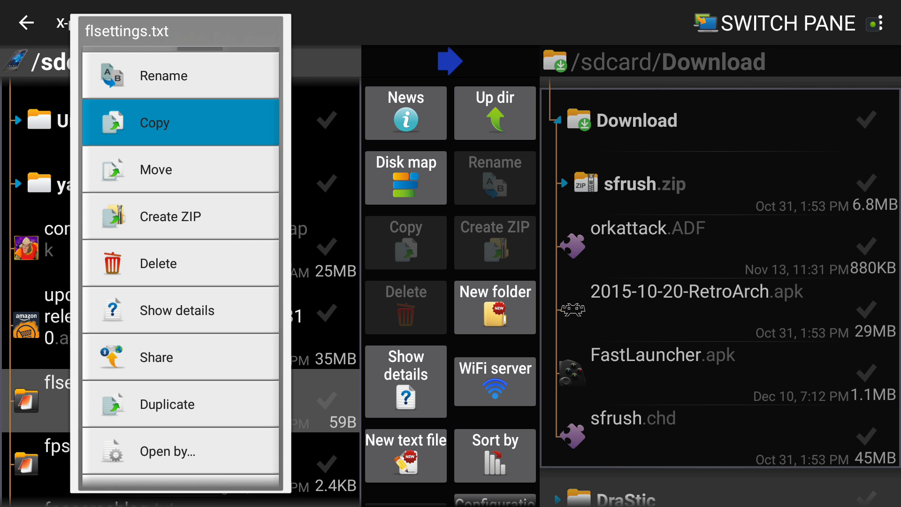
key("Return")
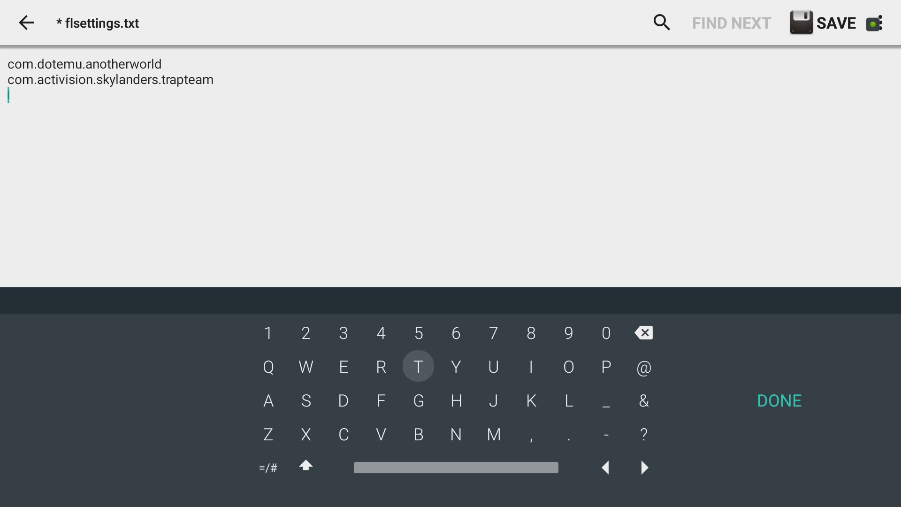
- Add the placeholder entries foox and fooy on the third and fourth lines of flsettings.txt
type("foo")
key("Escape")
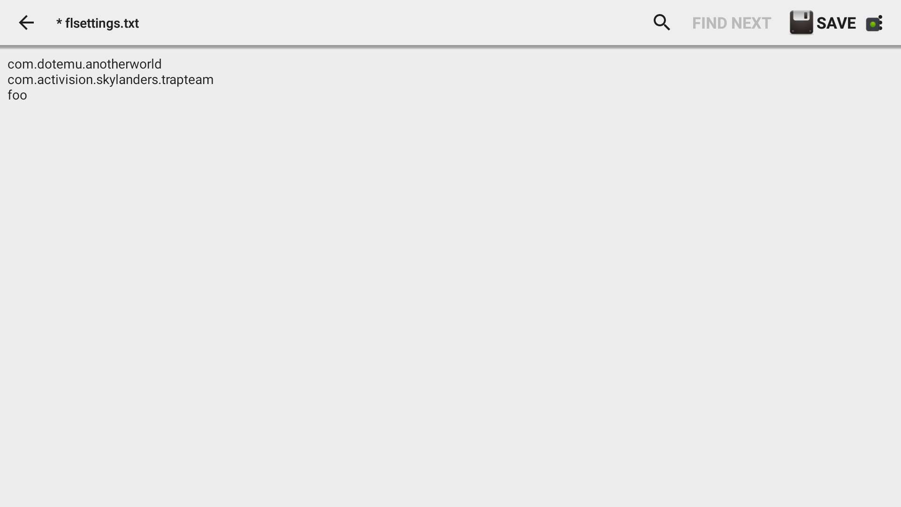
key("Return")
type("fooy")
left_click(28, 95)
type("x")
left_click(34, 111)
key("Return")
- Enter com.activision.skylanders.trapteam on the fifth line, correcting the mistyped parts of the package name
type("com.activio")
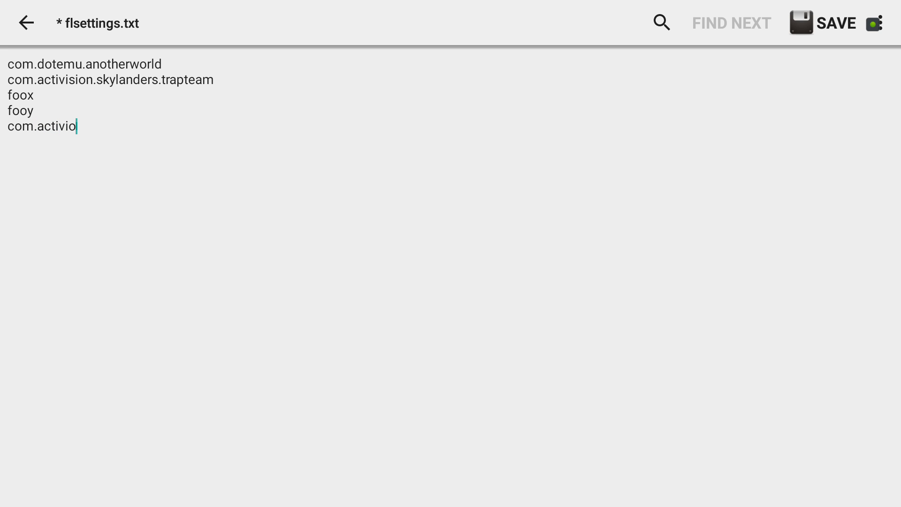
key("BackSpace")
key("BackSpace")
type("ision.trapteam")
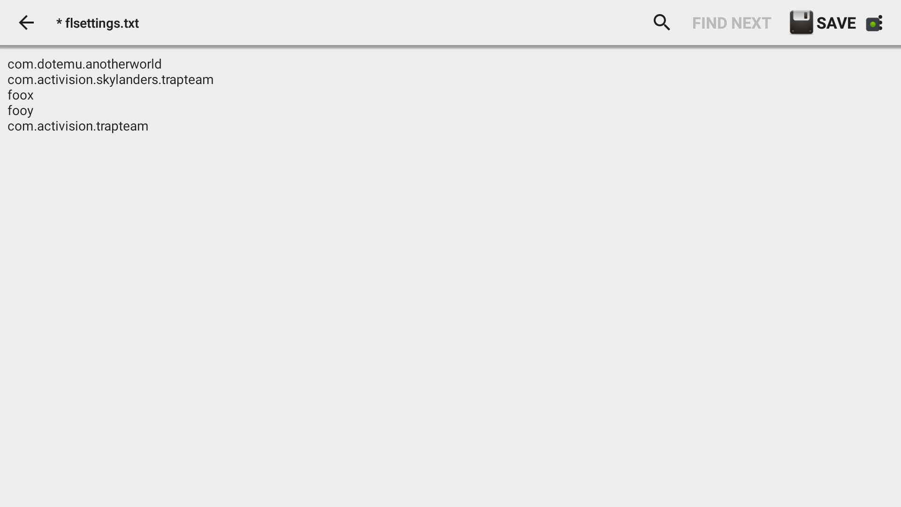
key("BackSpace")
key("BackSpace")
key("BackSpace")
key("BackSpace")
key("BackSpace")
key("BackSpace")
key("BackSpace")
key("BackSpace")
type("skylanders")
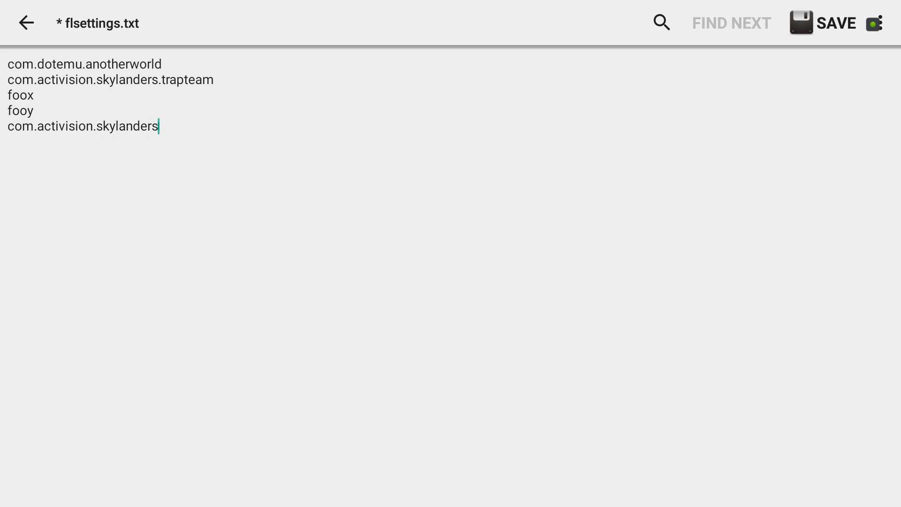
type(".trapteam")
key("Return")
- Save the five-line flsettings.txt and view it once to check the entries
key("Escape")
key("Right")
key("Return")
key("Return")
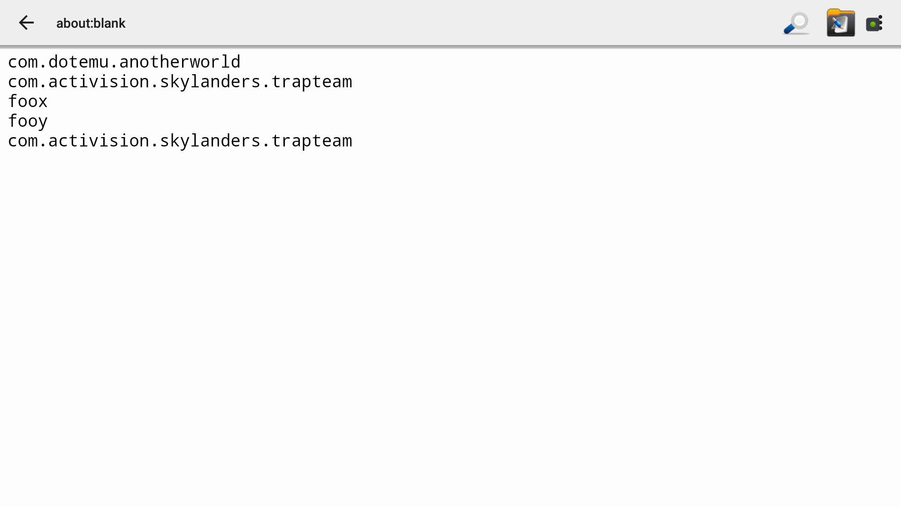
key("Escape")
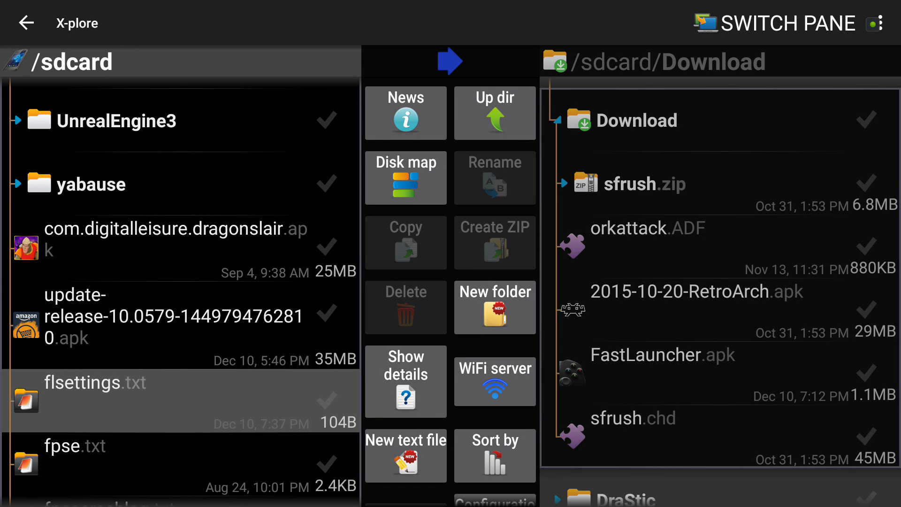
- Exit X-plore and start Skylanders Trap Team through Fast Launcher to test its fifth slot
key("Escape")
key("Up")
key("Up")
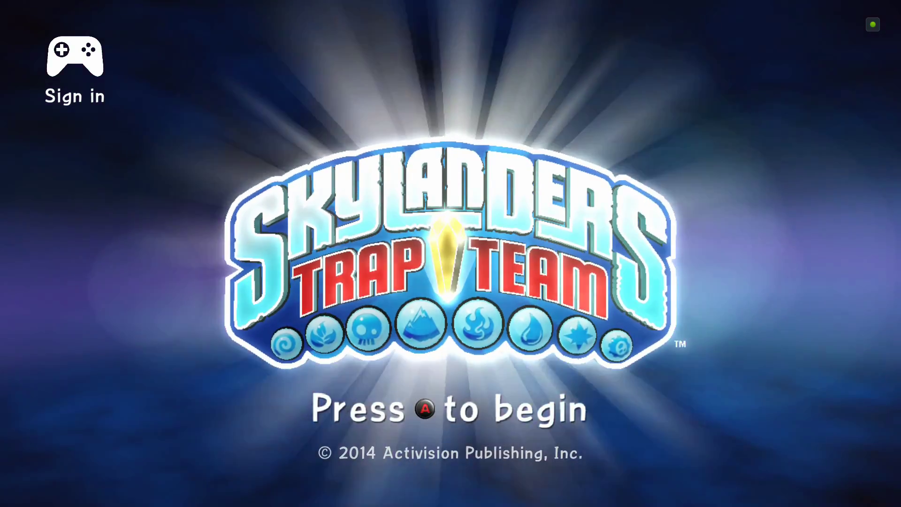
- Go back to the home screen and launch Another World
key("Home")
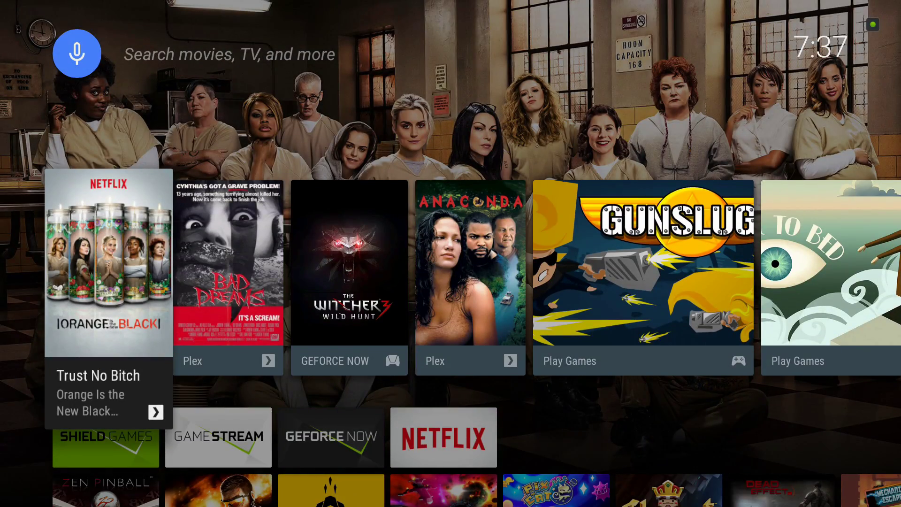
key("Down")
key("Down")
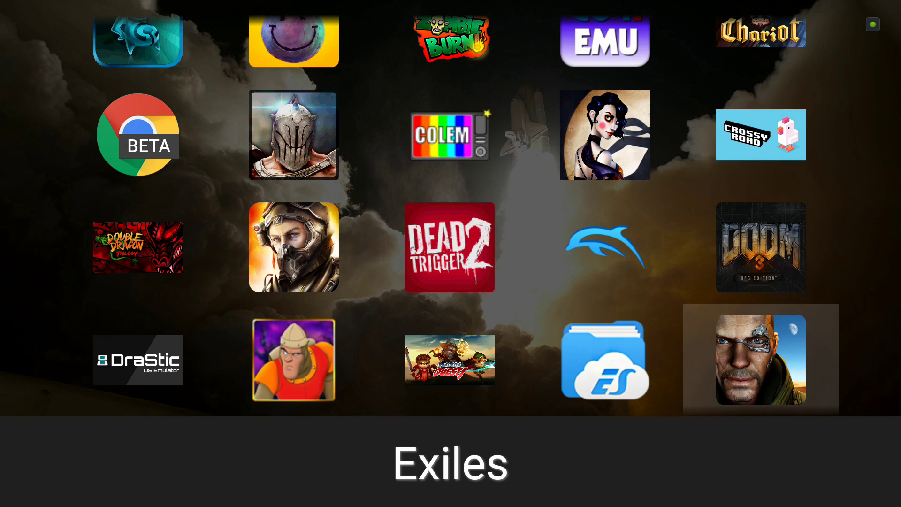
key("Down")
key("Left")
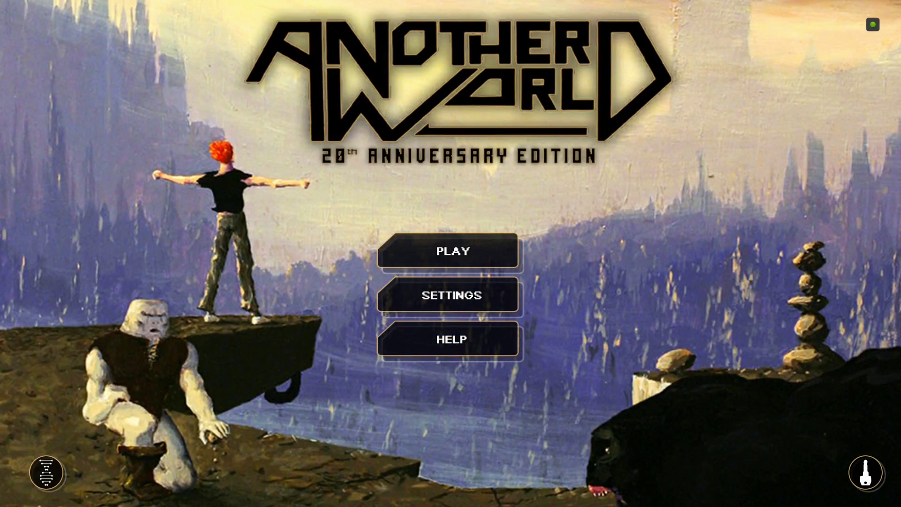
- Return to the home screen from Another World and select Fast Launcher in the Games row
key("Home")
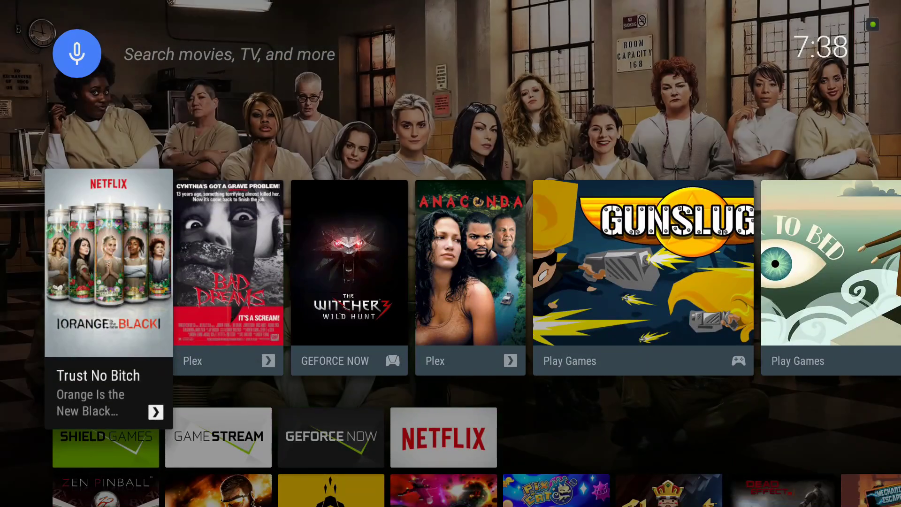
key("Down")
key("Down")
key("Down")
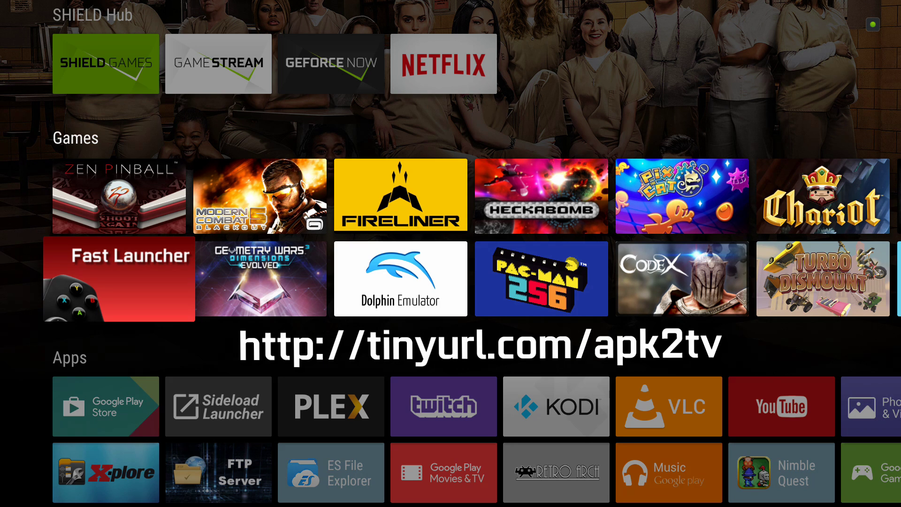
key("Right")
key("Right")
key("Right")
key("Right")
key("Right")
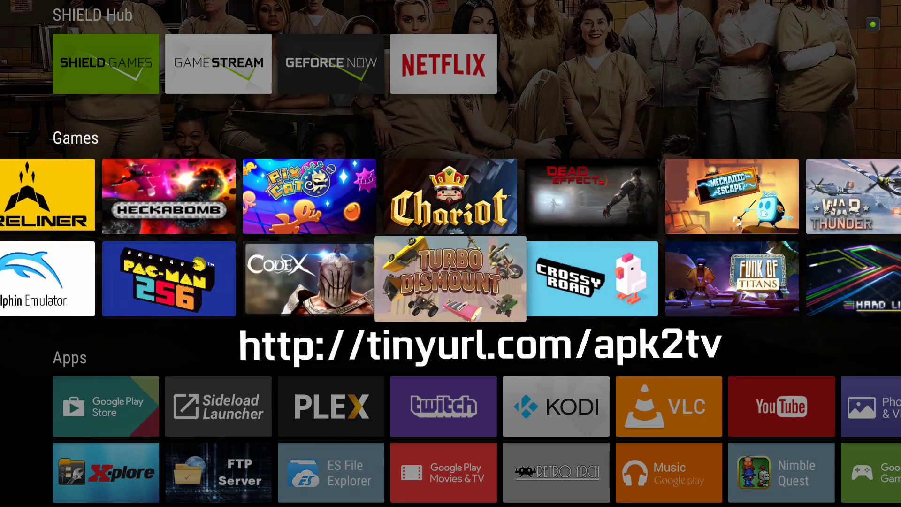
key("Left")
key("Left")
key("Left")
key("Left")
key("Left")
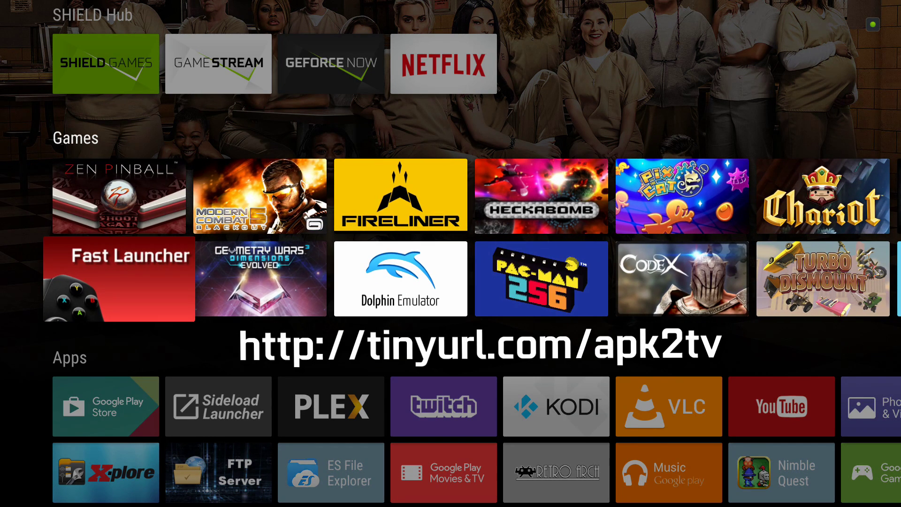